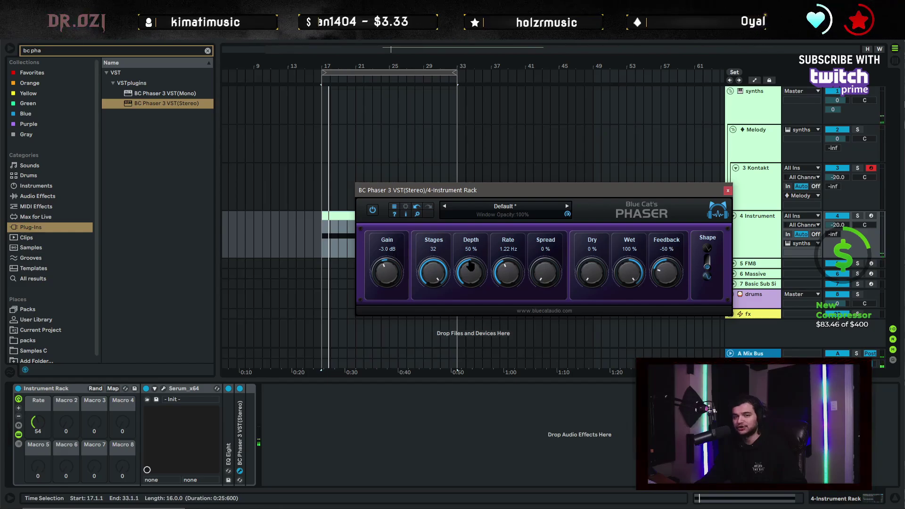
# Try the built-in Phaser-Flanger audio effect after BC Phaser 3 on the Instrument track.
pyautogui.moveTo(420, 189); pyautogui.dragTo(334, 105)
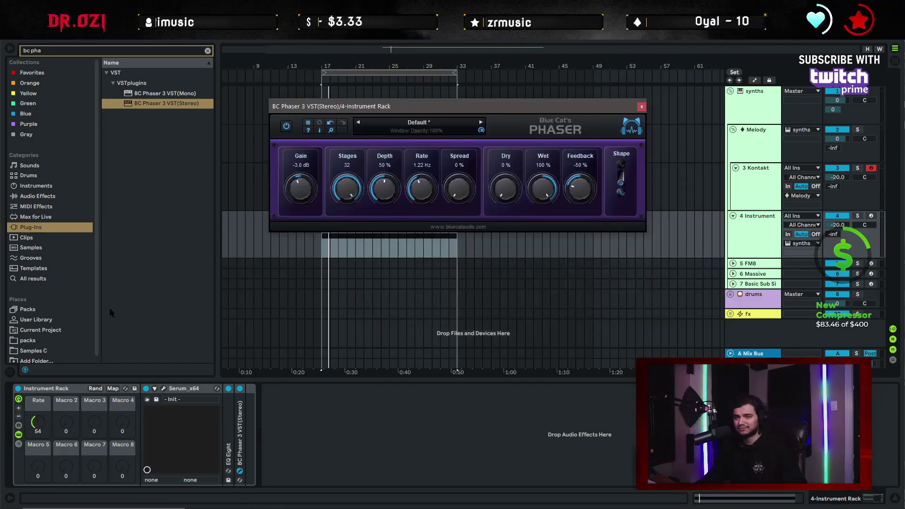
pyautogui.click(50, 197)
pyautogui.click(208, 51)
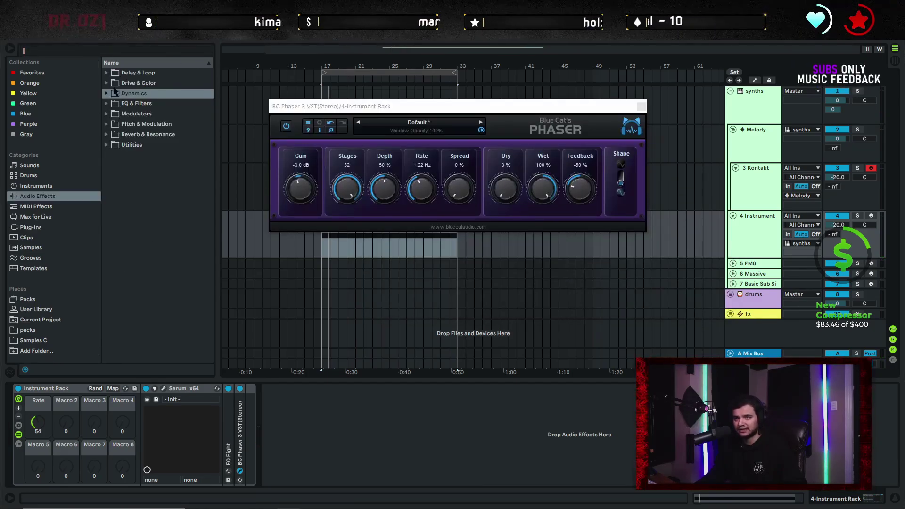
pyautogui.click(107, 124)
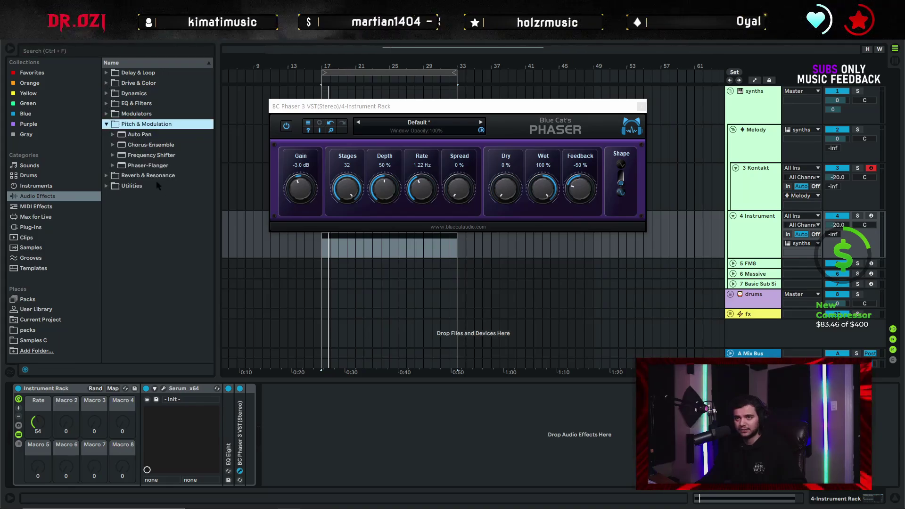
pyautogui.doubleClick(147, 166)
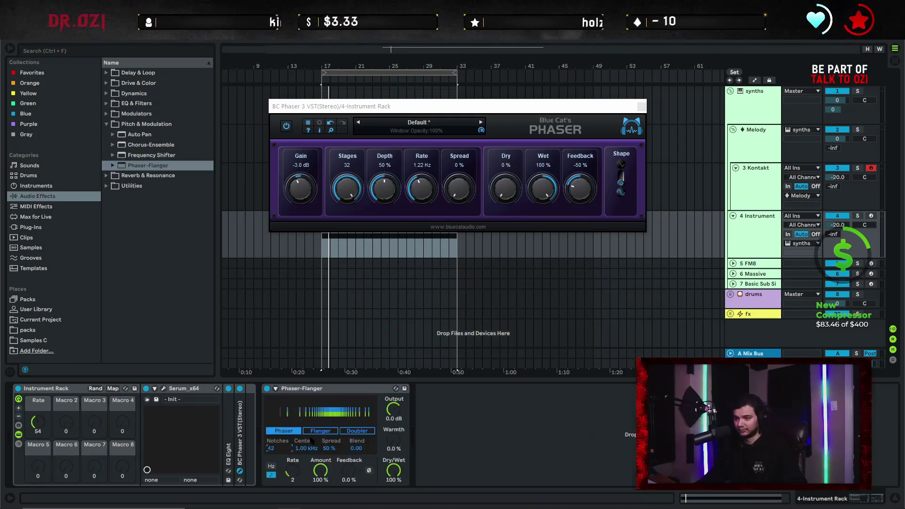
pyautogui.click(358, 389)
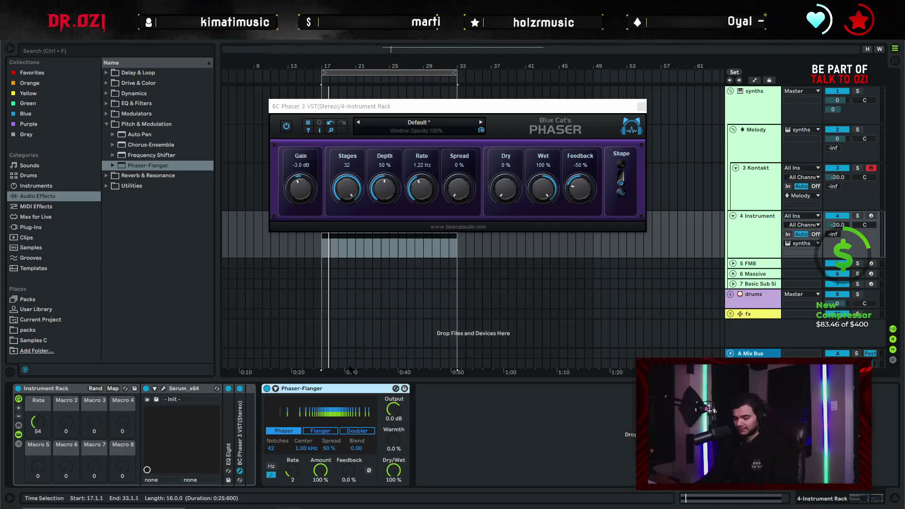
pyautogui.press('Delete')
# Add a Glue Compressor and the OTT preset after the phaser, and set the compressor's makeup to 20 dB.
pyautogui.moveTo(363, 111); pyautogui.dragTo(373, 182)
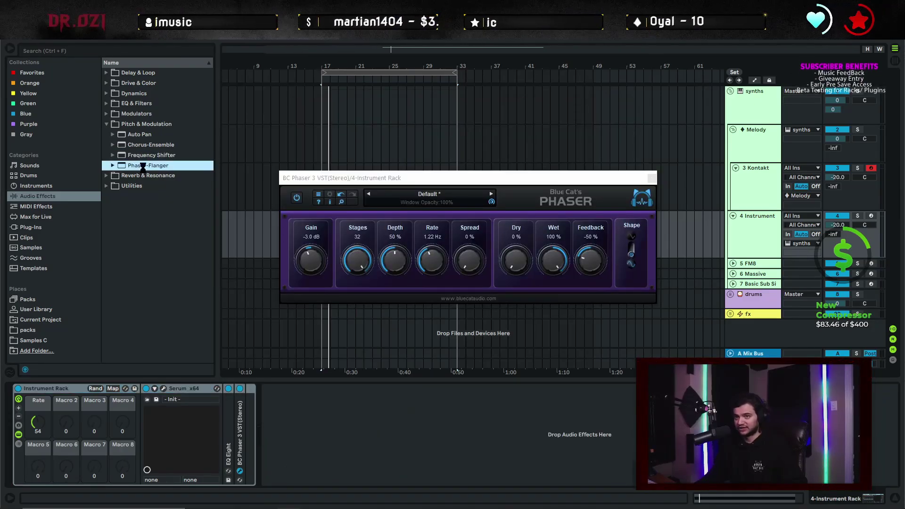
pyautogui.moveTo(142, 166); pyautogui.dragTo(348, 470)
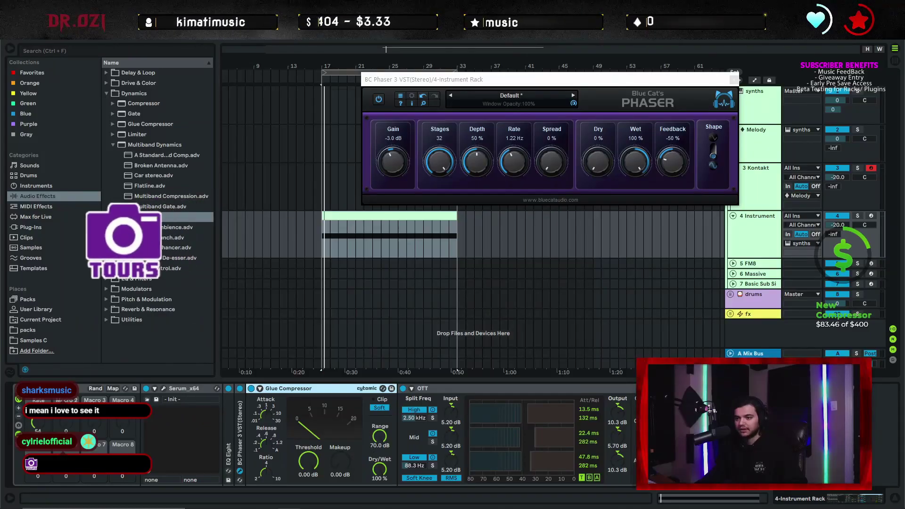
pyautogui.moveTo(340, 460); pyautogui.dragTo(340, 405)
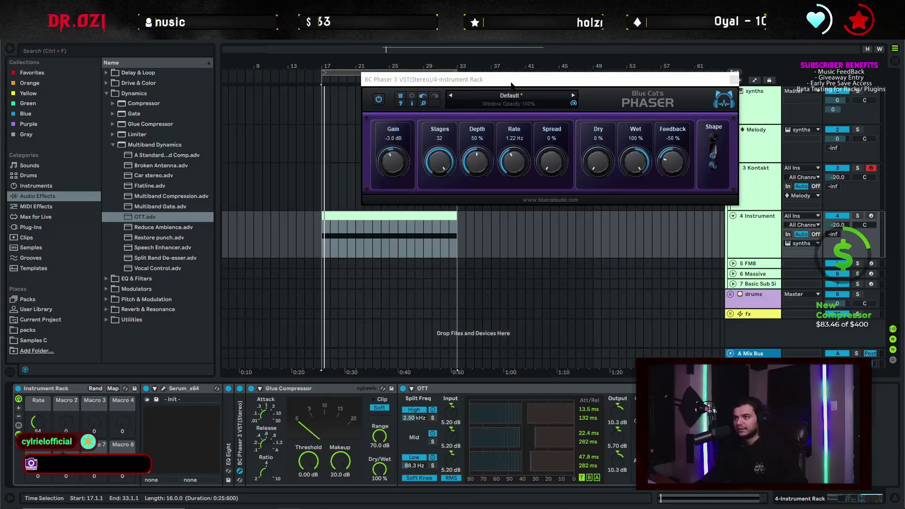
# Set the phaser's gain to +20 dB, depth to 100% and feedback to -100%, and sweep its rate.
pyautogui.moveTo(512, 84); pyautogui.dragTo(413, 142)
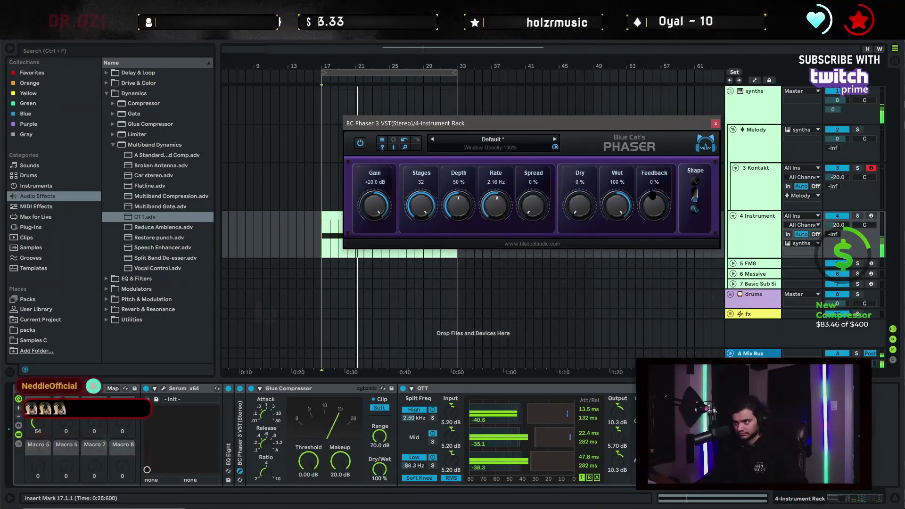
pyautogui.moveTo(654, 205); pyautogui.dragTo(654, 236)
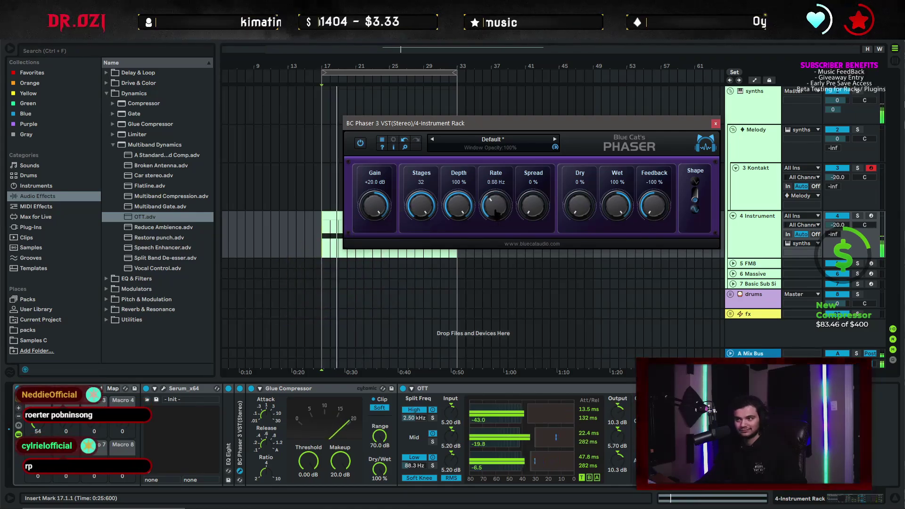
pyautogui.moveTo(494, 197); pyautogui.dragTo(502, 122)
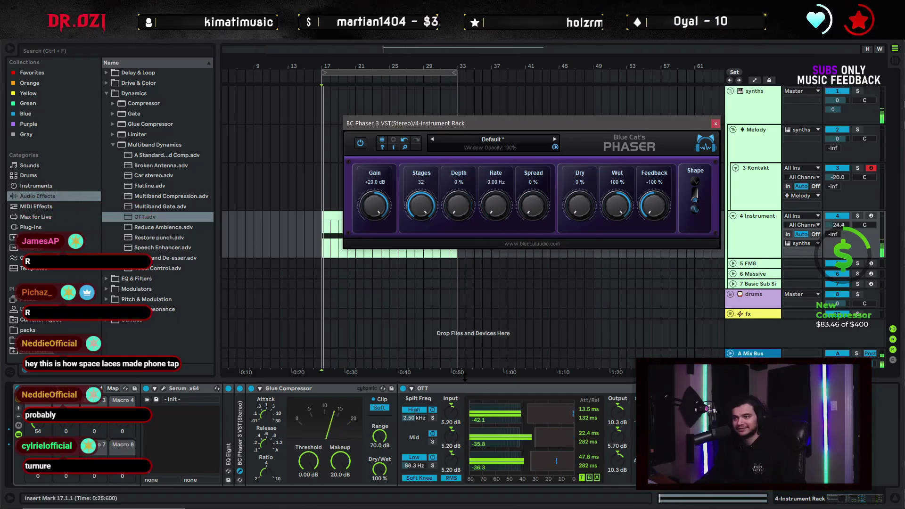
pyautogui.moveTo(471, 206); pyautogui.dragTo(491, 316)
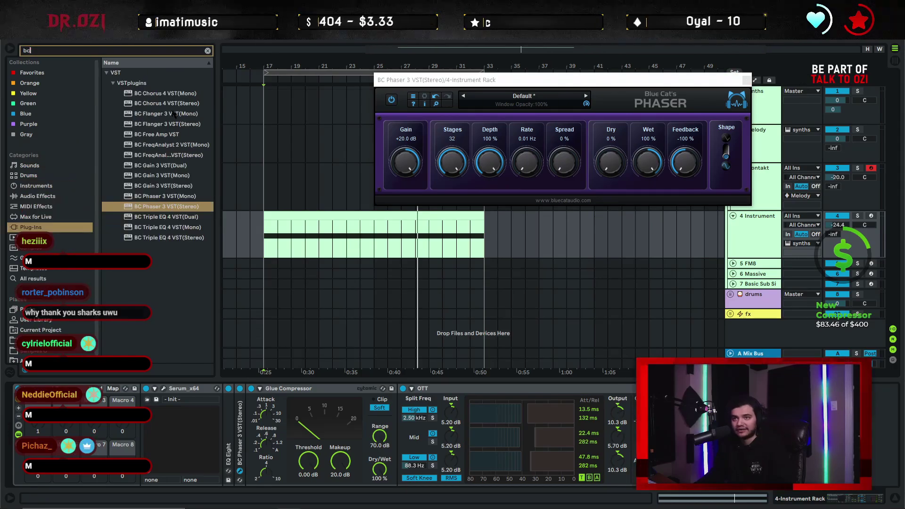
# Insert BC Flanger 3 VST(Stereo) before the Glue Compressor and map its rate to the rack's Rate macro.
pyautogui.click(166, 113)
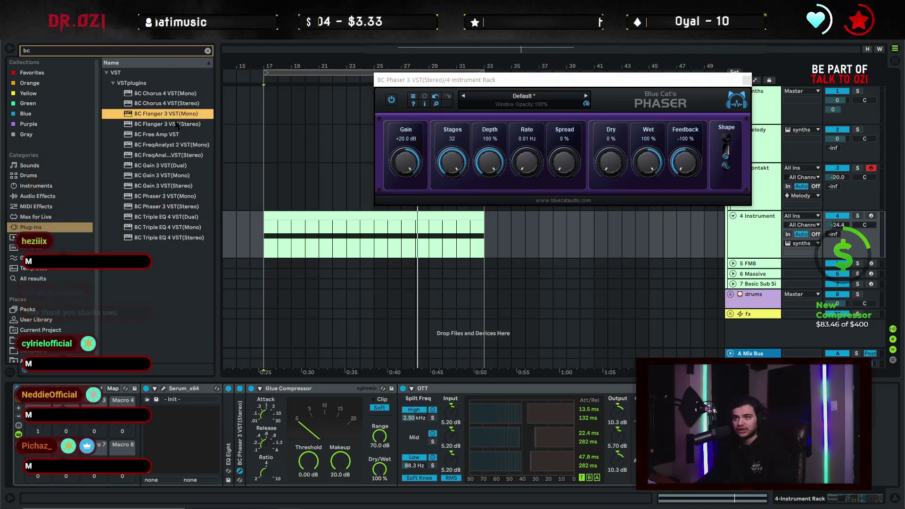
pyautogui.moveTo(167, 123); pyautogui.dragTo(289, 412)
pyautogui.click(260, 388)
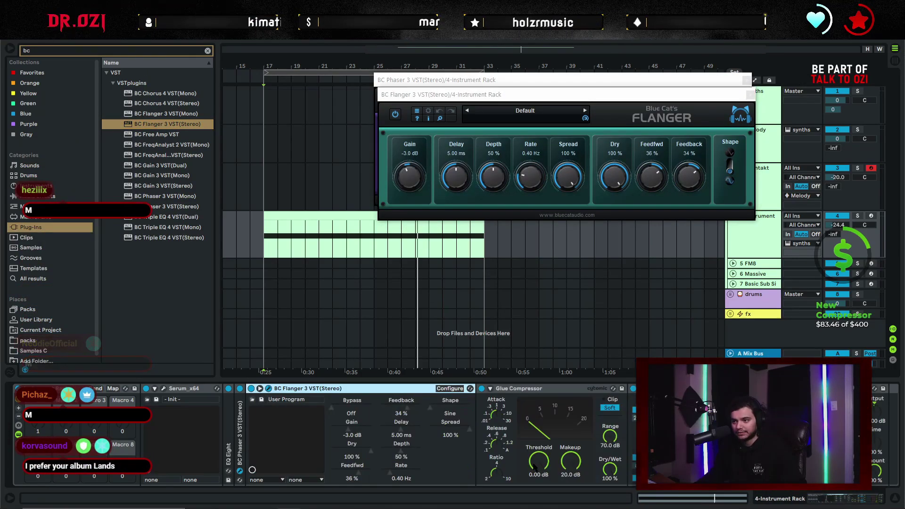
pyautogui.rightClick(395, 479)
pyautogui.click(434, 343)
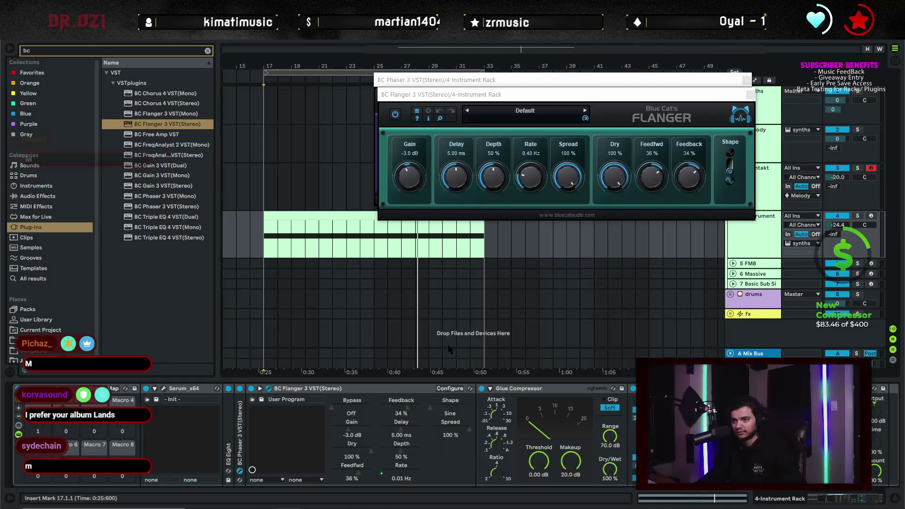
# Set the flanger's delay, depth, spread and dry level to zero, and its feedforward and feedback to 100%.
pyautogui.moveTo(493, 177); pyautogui.dragTo(509, 179)
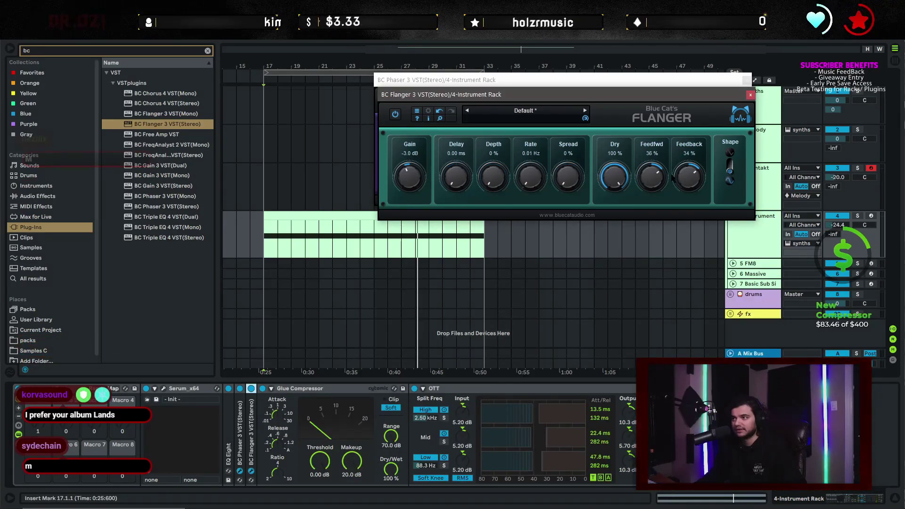
pyautogui.moveTo(673, 178); pyautogui.dragTo(640, 115)
pyautogui.moveTo(657, 183); pyautogui.dragTo(664, 61)
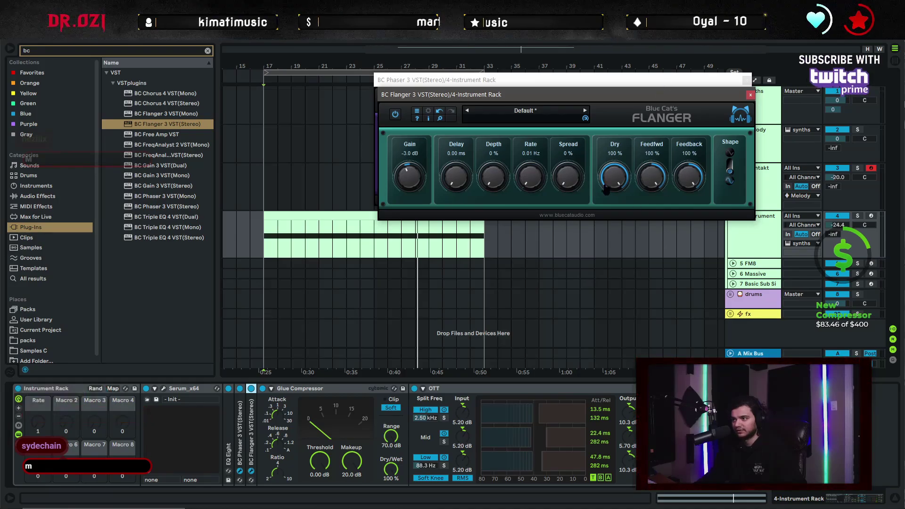
pyautogui.moveTo(615, 178); pyautogui.dragTo(609, 245)
pyautogui.moveTo(602, 82); pyautogui.dragTo(555, 152)
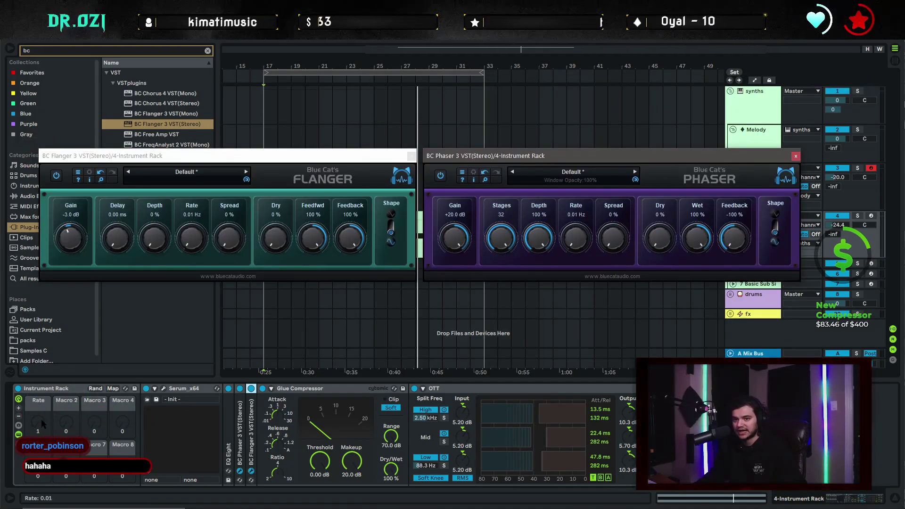
# Play the loop while adjusting the rack's Rate macro, and set the phaser's feedback to 100%.
pyautogui.moveTo(39, 422); pyautogui.dragTo(39, 422)
pyautogui.press('space')
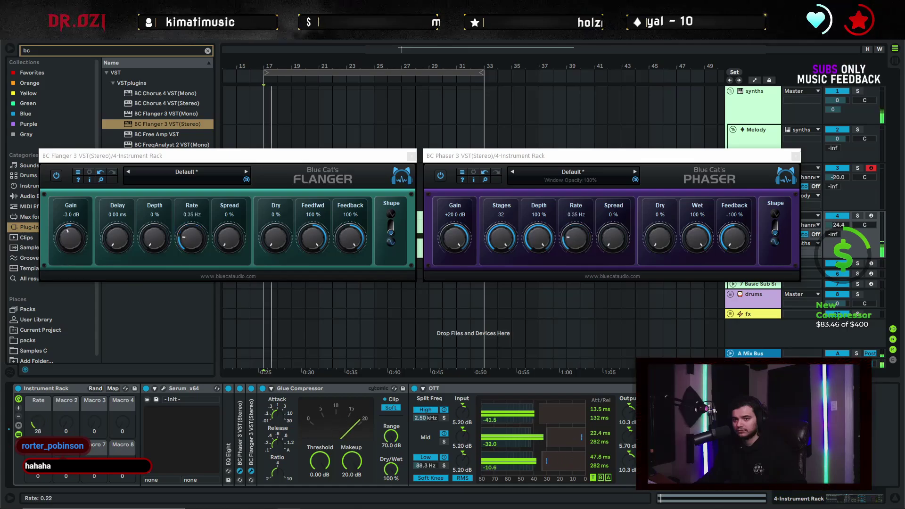
pyautogui.moveTo(612, 238); pyautogui.dragTo(612, 222)
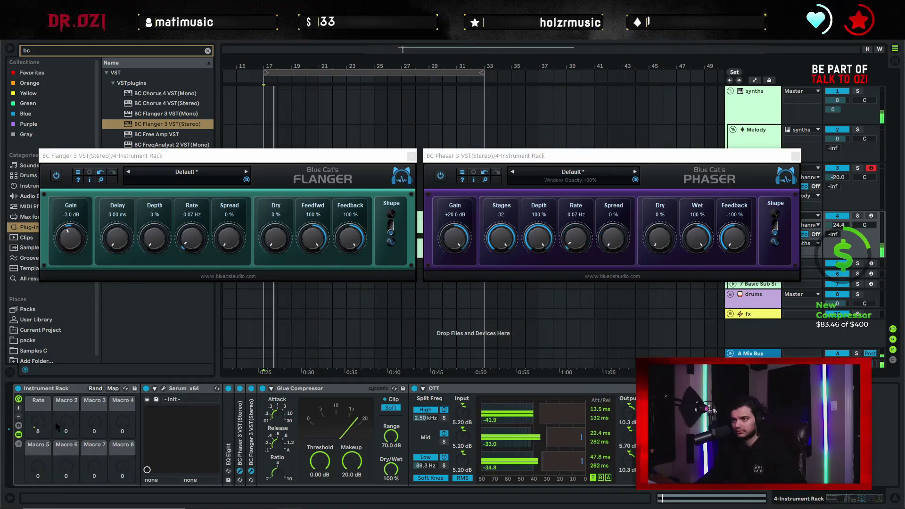
pyautogui.moveTo(745, 238); pyautogui.dragTo(742, 195)
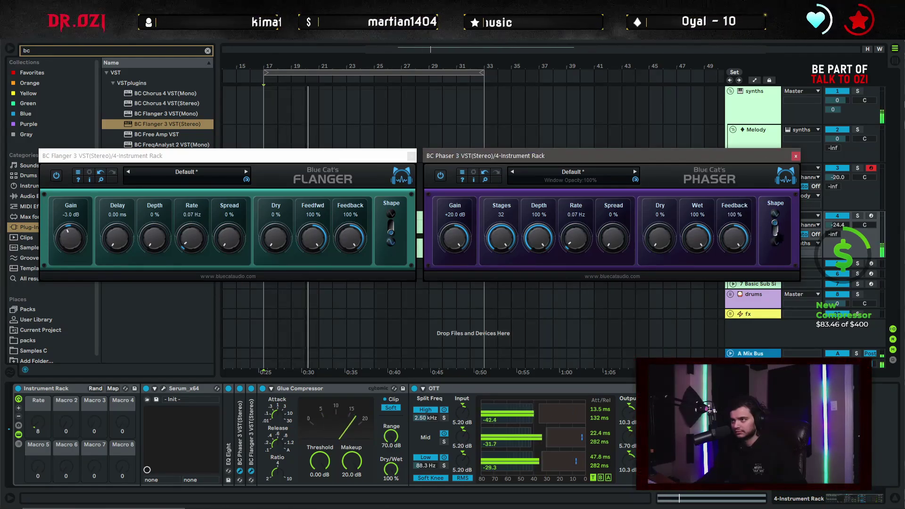
# Add BC Free Amp VST between the Glue Compressor and OTT, and arrange the three plug-in windows without overlap.
pyautogui.moveTo(174, 157); pyautogui.dragTo(166, 248)
pyautogui.click(164, 155)
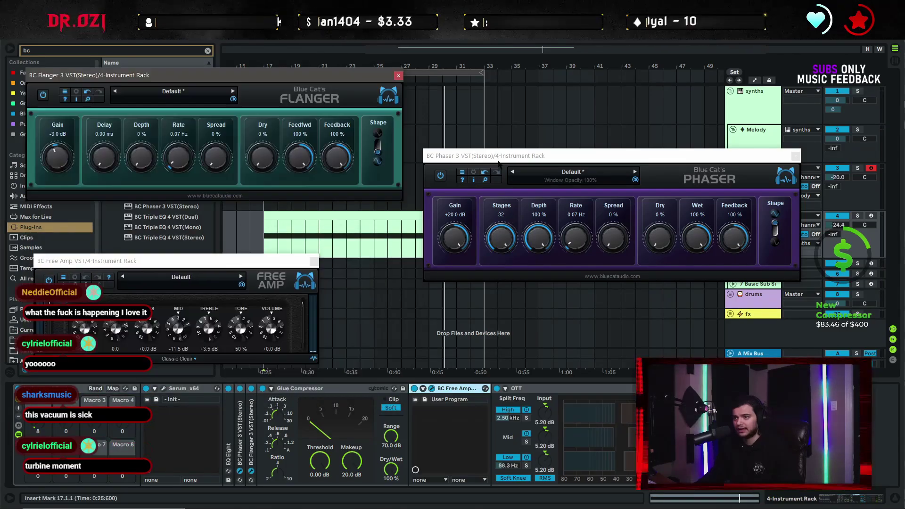
pyautogui.moveTo(494, 154); pyautogui.dragTo(484, 76)
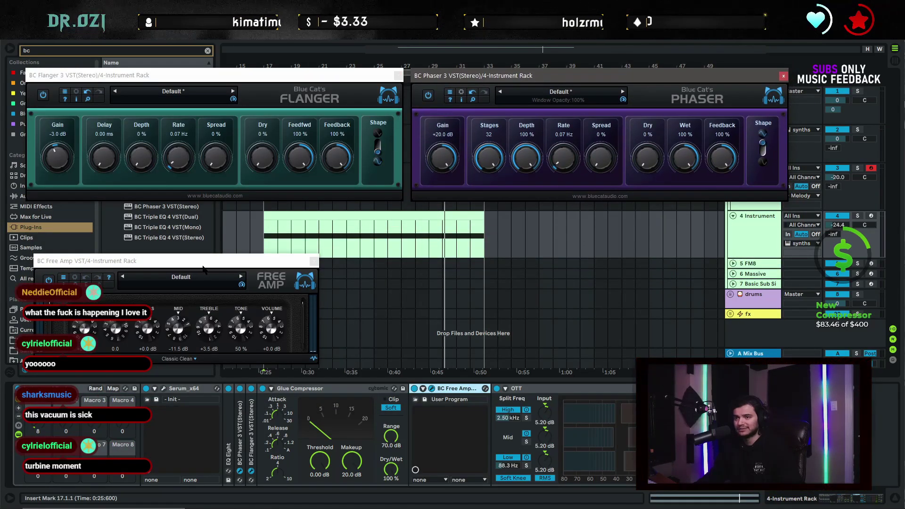
pyautogui.moveTo(202, 267); pyautogui.dragTo(439, 216)
# Step through the Free Amp presets to Modern Drive - Bright Dist, lower the Rate macro, and close the amp window.
pyautogui.click(473, 228)
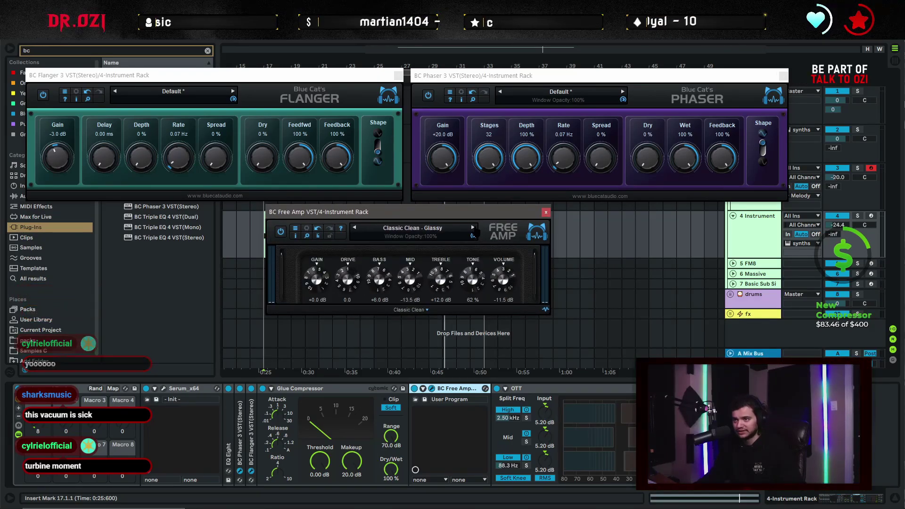
pyautogui.click(474, 229)
pyautogui.click(474, 229)
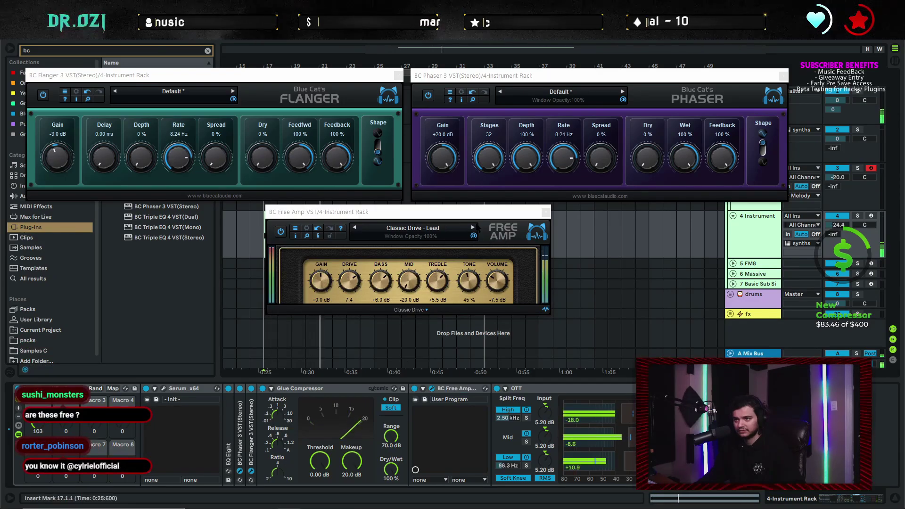
pyautogui.click(475, 230)
pyautogui.moveTo(38, 421); pyautogui.dragTo(38, 452)
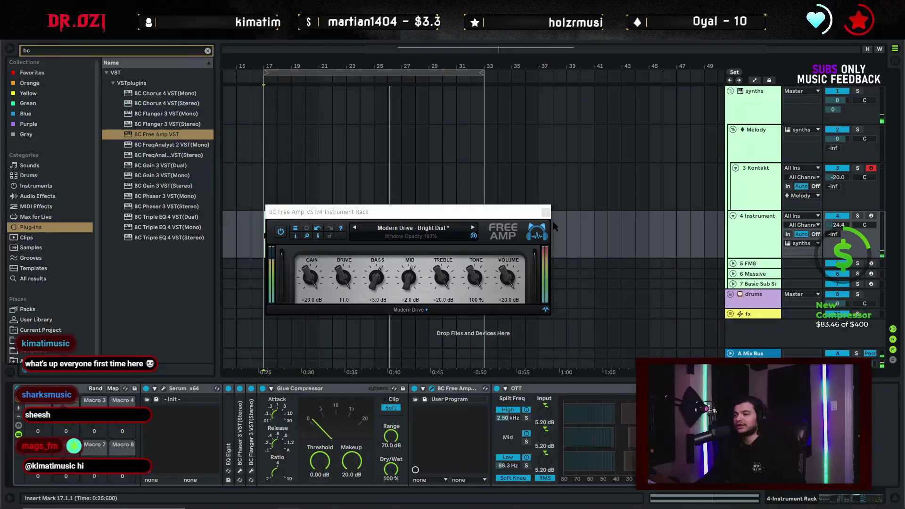
pyautogui.click(546, 209)
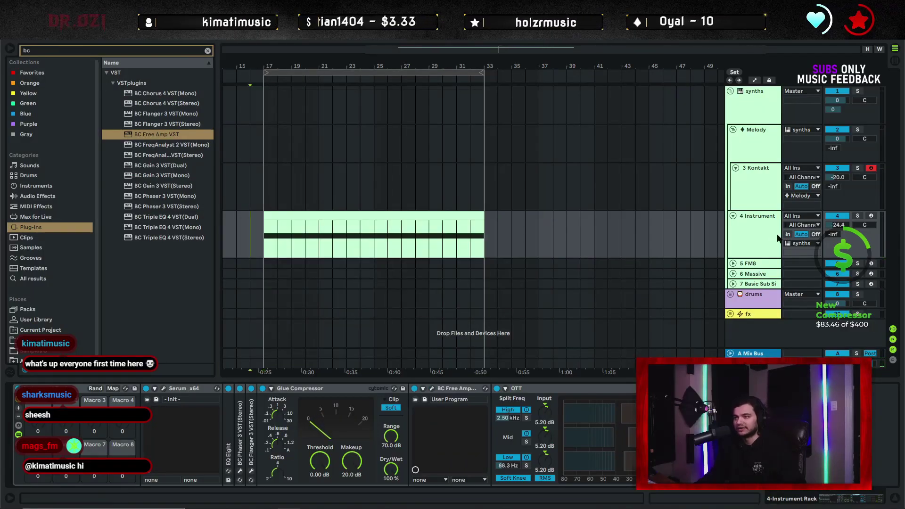
# Create an audio track below the Instrument track, set its input to Resampling, and arm it to record from bar 17.
pyautogui.click(752, 250)
pyautogui.hotkey('ctrl', 't')
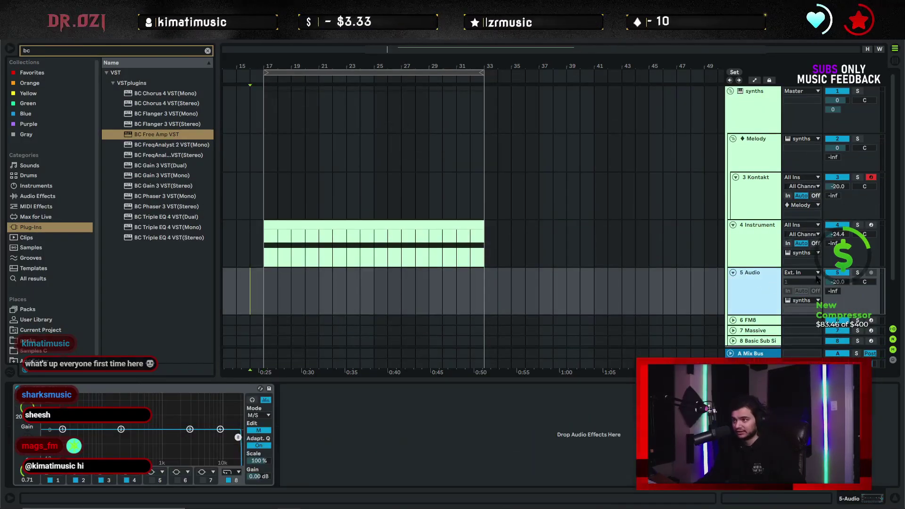
pyautogui.click(801, 272)
pyautogui.click(806, 299)
pyautogui.click(277, 291)
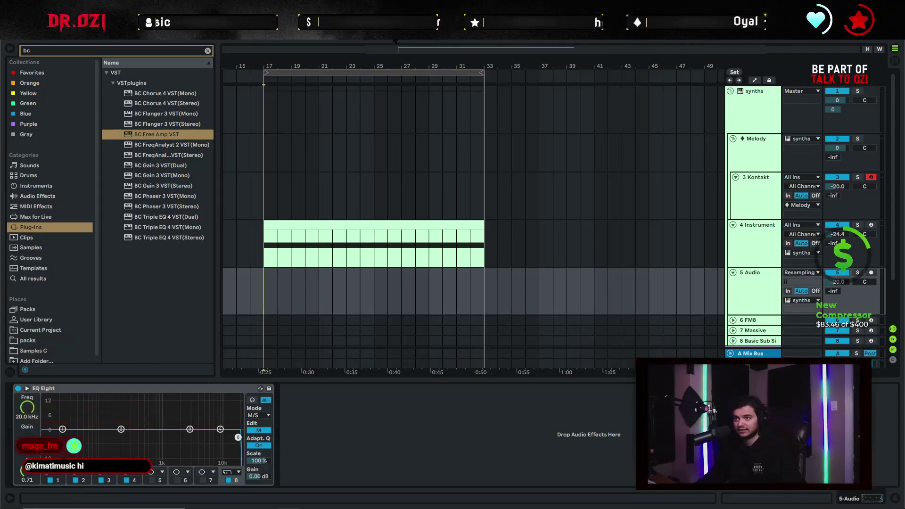
pyautogui.click(871, 273)
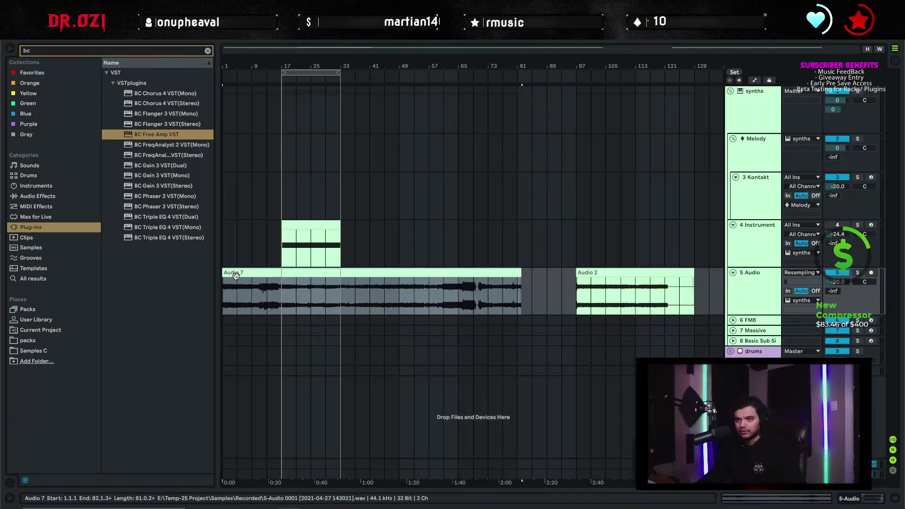
# Place the insert marker at the start of the recorded Audio 7 clip at bar 1 and select the clip.
pyautogui.click(236, 276)
pyautogui.scroll(5, 236, 276)
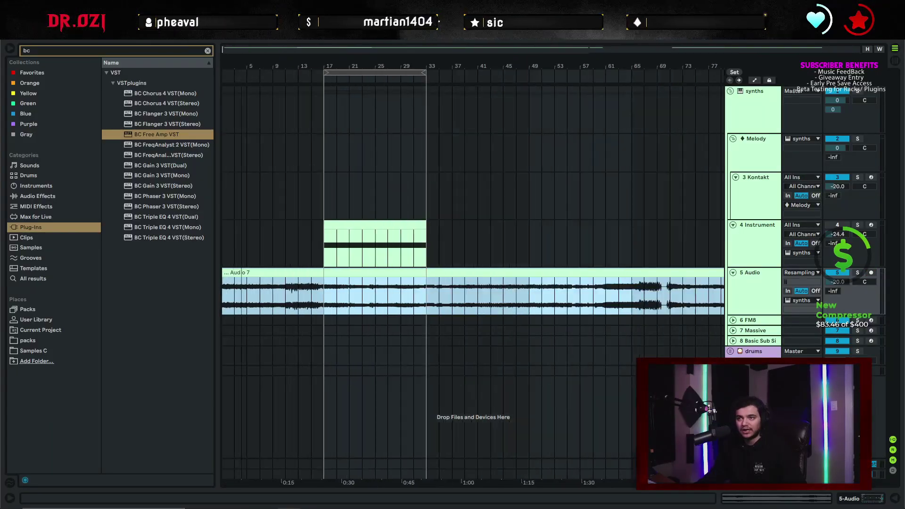
pyautogui.click(226, 290)
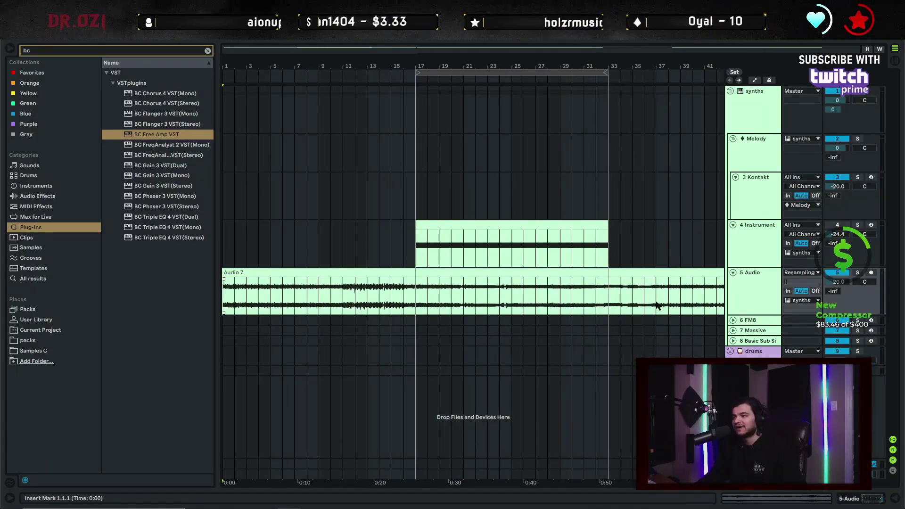
pyautogui.click(226, 273)
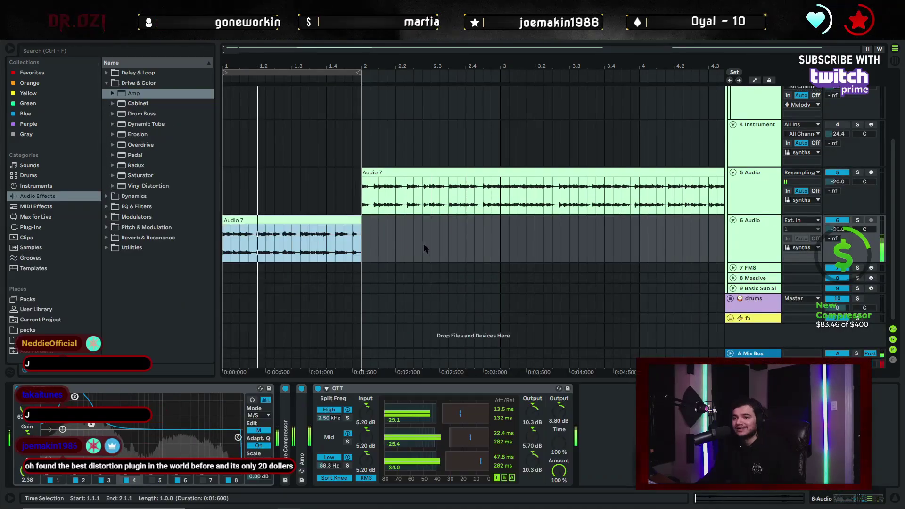
# On the 6 Audio track, place repeated one-bar Audio 7 clips from bar 9 to bar 17.
pyautogui.click(750, 249)
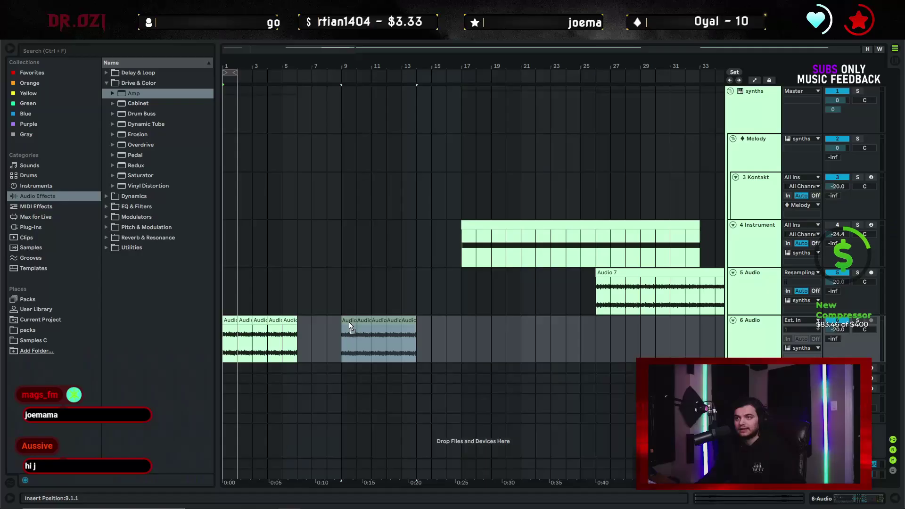
pyautogui.moveTo(349, 324); pyautogui.dragTo(350, 324)
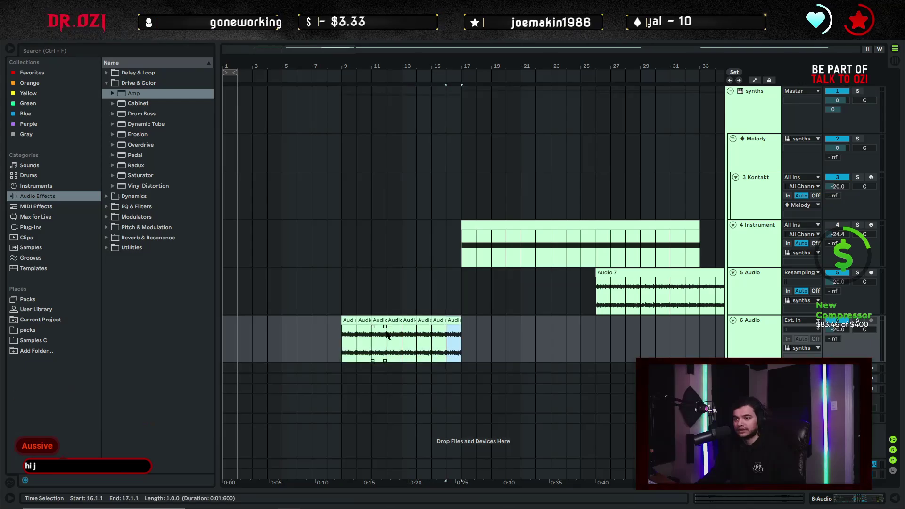
# Loop bars 9 to 17 over the Audio 7 clips and place an Audio 2 section on a new audio track below them.
pyautogui.keyDown('shift'); pyautogui.click(346, 321); pyautogui.keyUp('shift')
pyautogui.moveTo(436, 68); pyautogui.dragTo(438, 89)
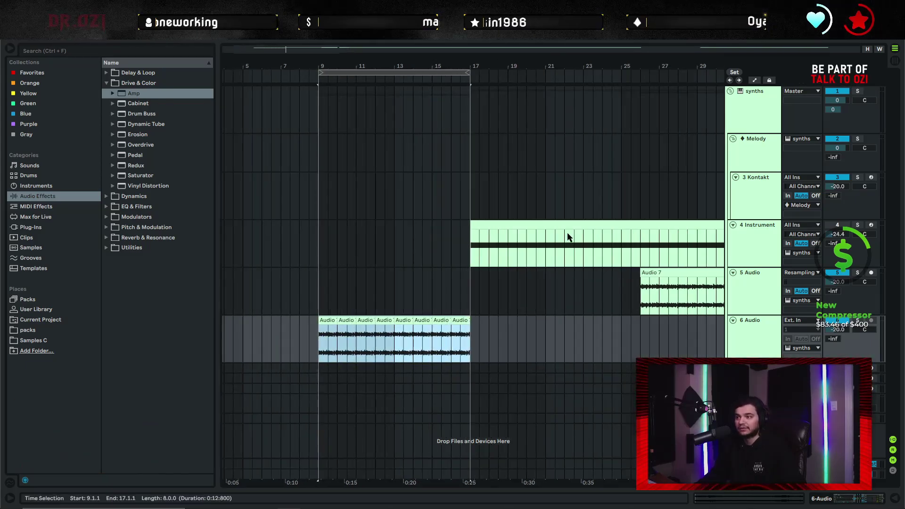
pyautogui.click(751, 301)
pyautogui.moveTo(647, 301); pyautogui.dragTo(265, 301)
pyautogui.doubleClick(570, 47)
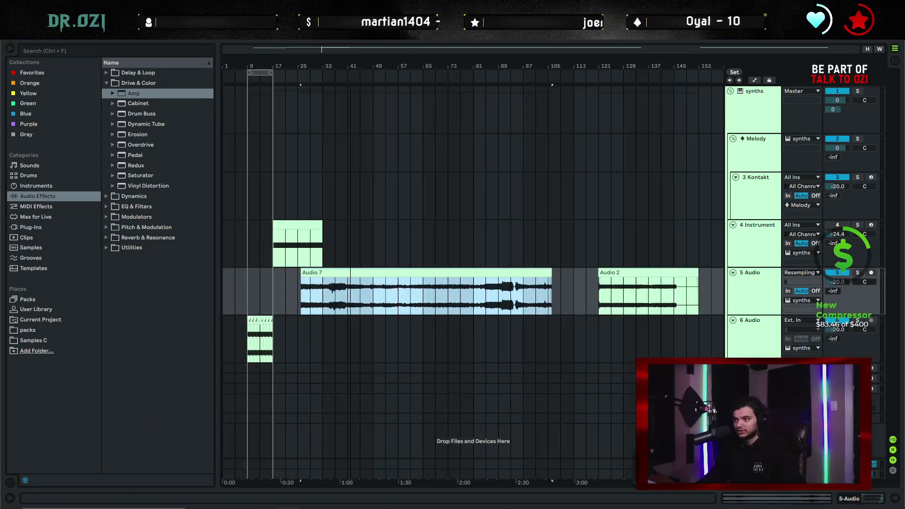
pyautogui.click(592, 298)
pyautogui.moveTo(259, 68); pyautogui.dragTo(259, 87)
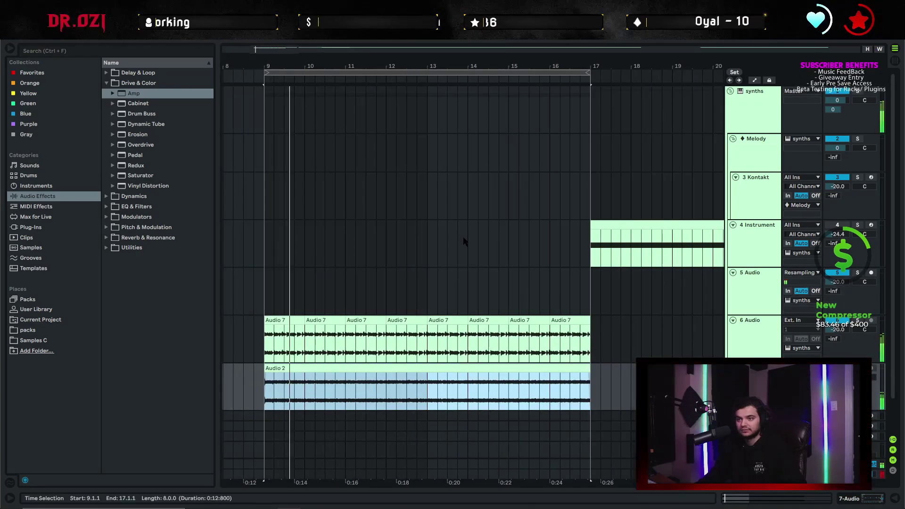
# Shift the Audio 2 clip on 7 Audio to a different part of the recording and repeat it in four-bar sections up to bar 17.
pyautogui.click(354, 398)
pyautogui.click(346, 399)
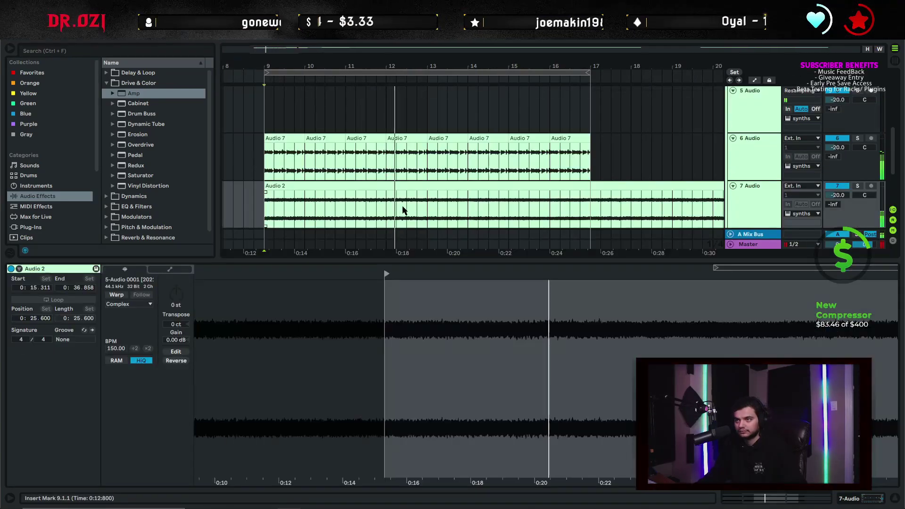
pyautogui.click(426, 203)
pyautogui.click(323, 187)
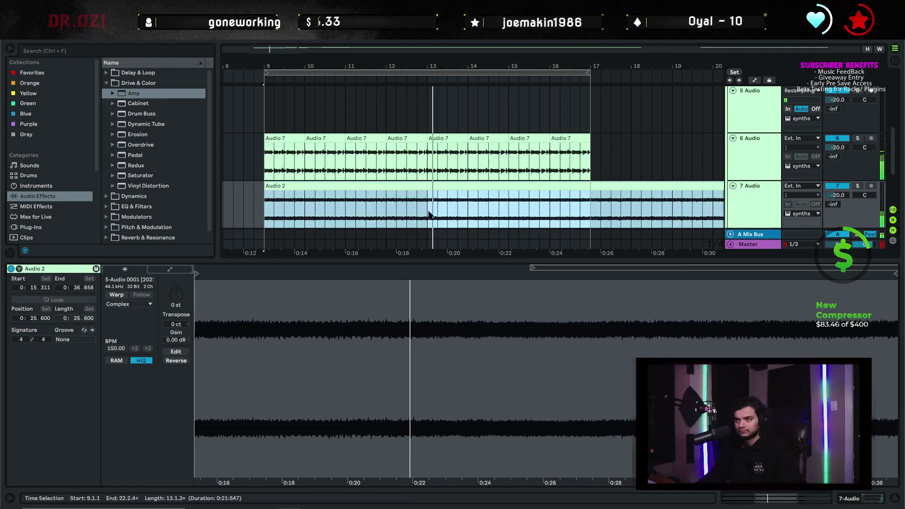
pyautogui.moveTo(428, 210); pyautogui.dragTo(349, 209)
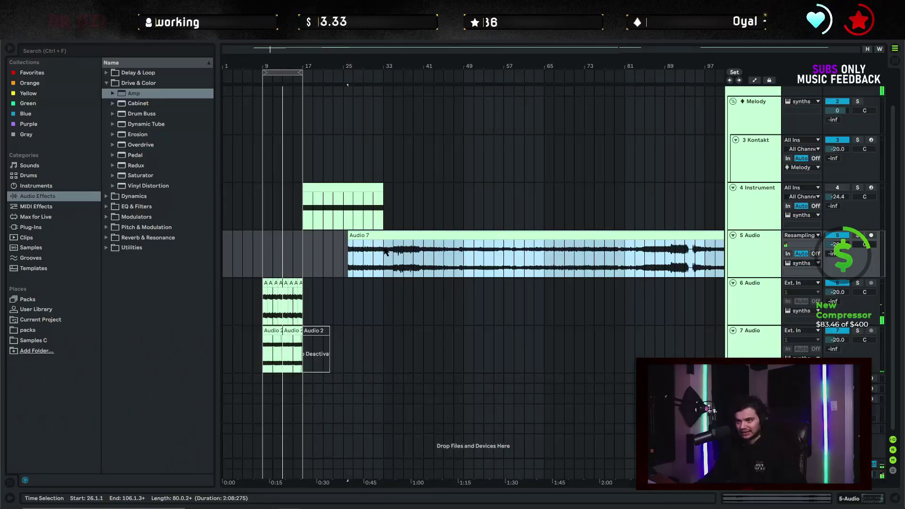
# Place a section of the long Audio 7 recording on a new 8 Audio track at bar 9 and clear its first beat.
pyautogui.moveTo(383, 255); pyautogui.dragTo(337, 252)
pyautogui.click(753, 349)
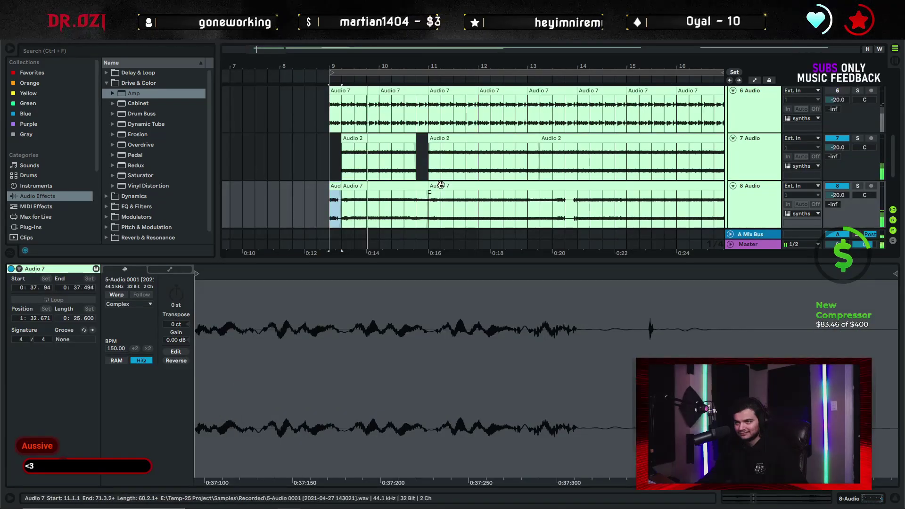
pyautogui.click(441, 184)
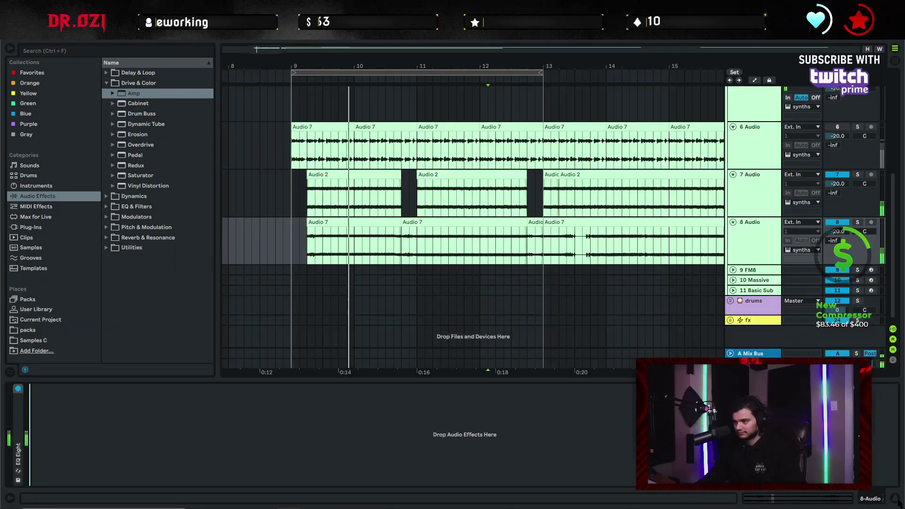
# Lay MIDI clips on the FM8 track between bars 9 and 13, following the gaps of the audio layers above.
pyautogui.click(896, 499)
pyautogui.click(755, 347)
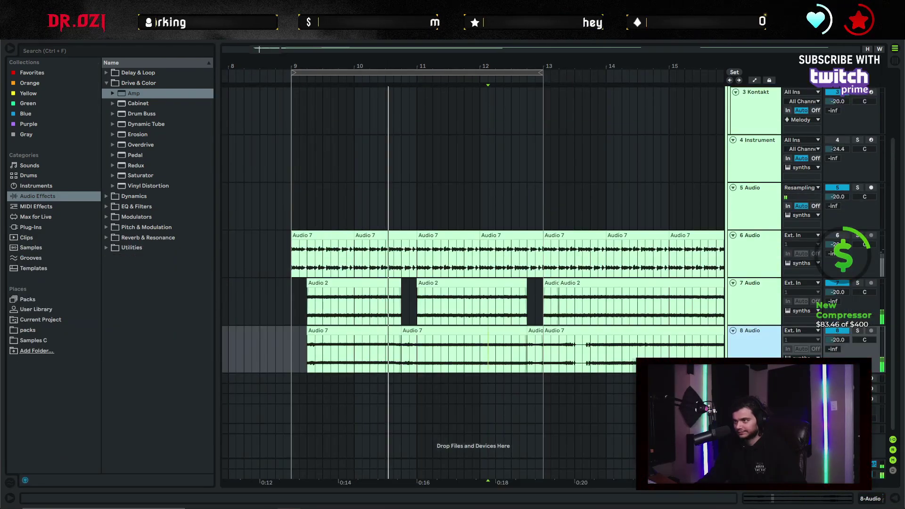
pyautogui.scroll(3, 611, 295)
pyautogui.scroll(-3, 701, 337)
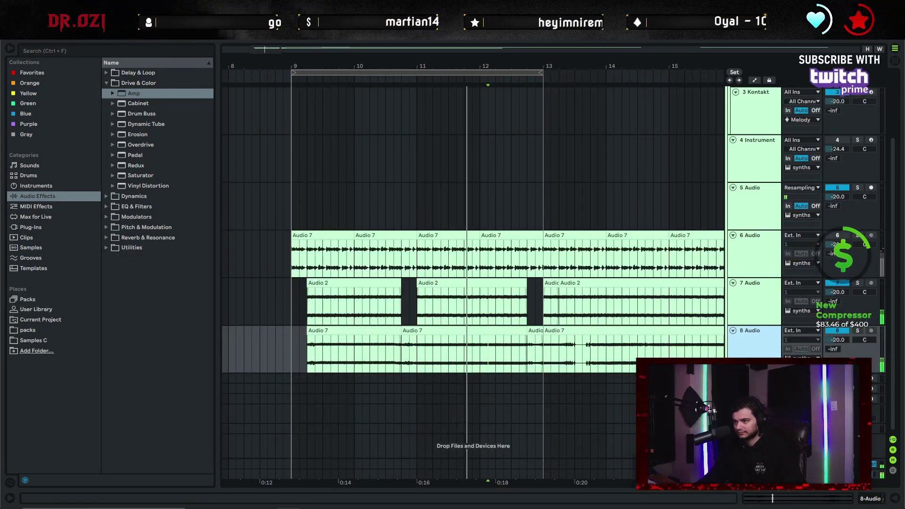
pyautogui.scroll(-2, 265, 332)
pyautogui.moveTo(292, 351); pyautogui.dragTo(530, 348)
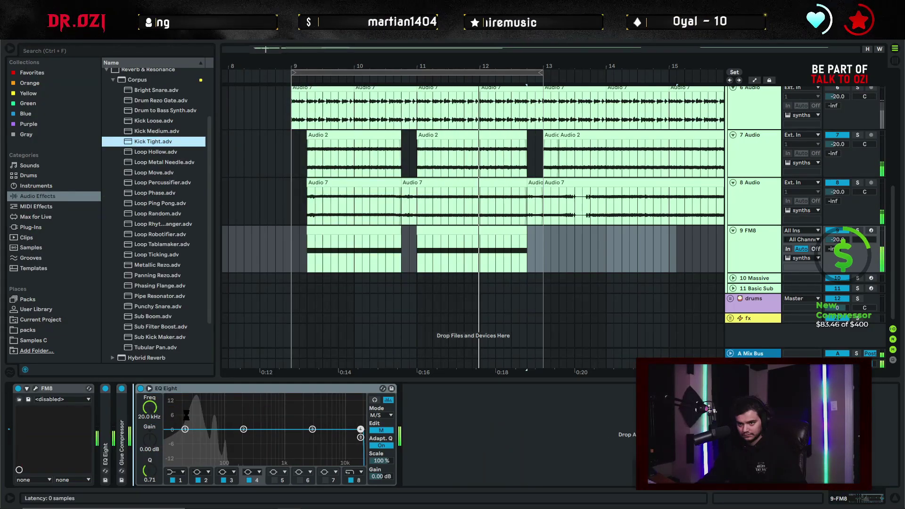
# Load the Corpus preset Kick Tight on the FM8 track, enable its MIDI frequency tracking, and collapse the device.
pyautogui.press('Return')
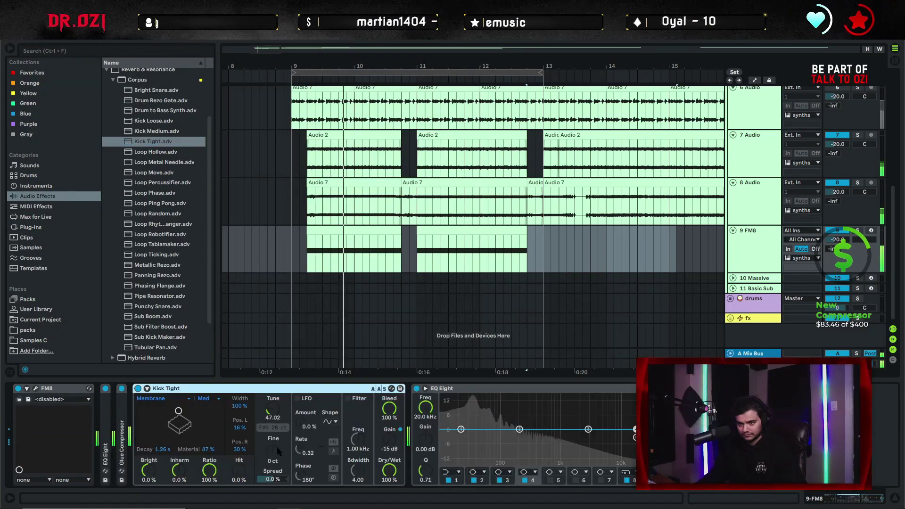
pyautogui.click(147, 388)
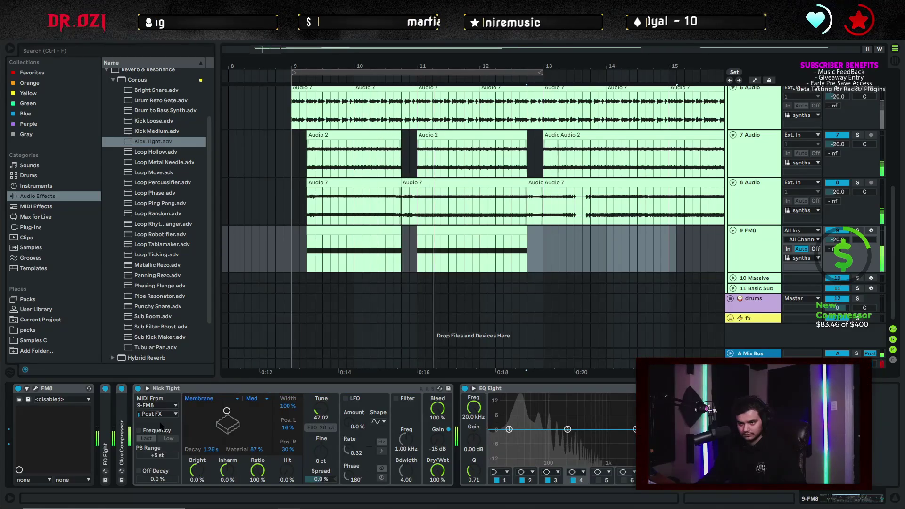
pyautogui.click(138, 430)
pyautogui.doubleClick(186, 389)
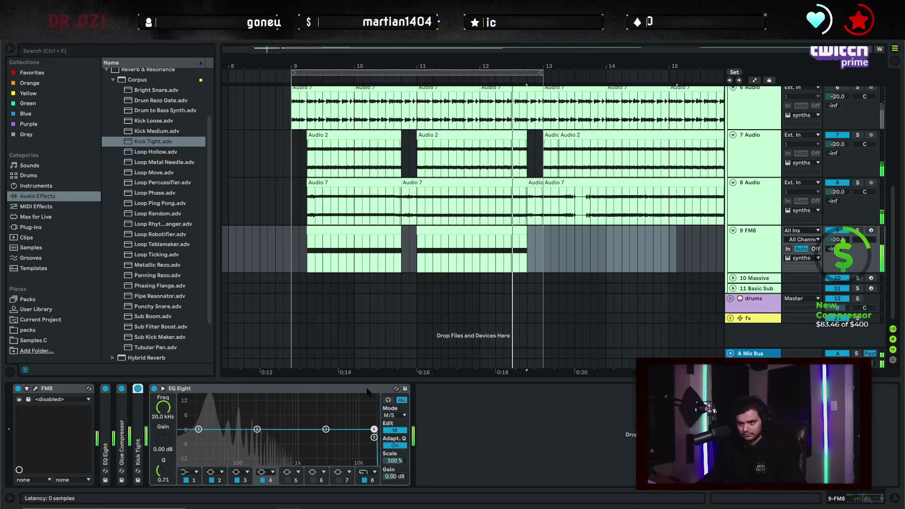
# Cut about 13.5 dB at 138 Hz with band 2 of the FM8 track's last EQ Eight, and collapse the equalizer.
pyautogui.moveTo(257, 430); pyautogui.dragTo(248, 459)
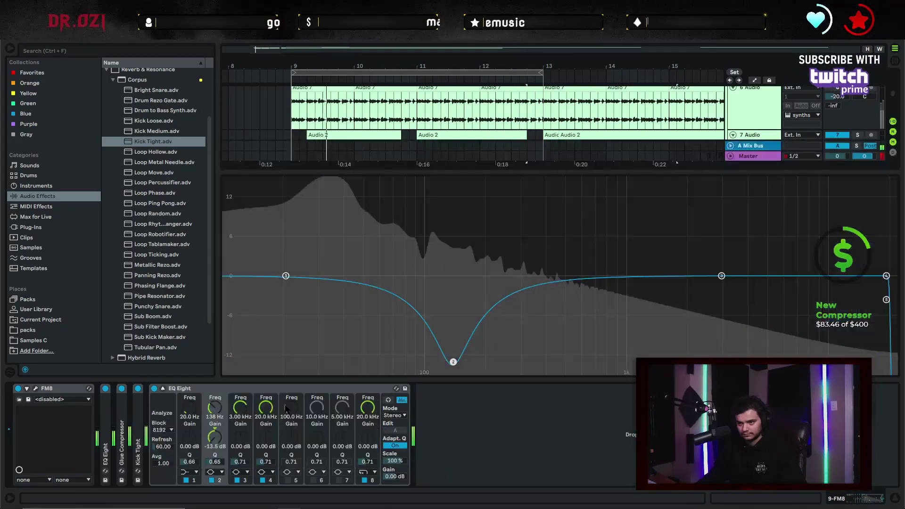
pyautogui.doubleClick(276, 387)
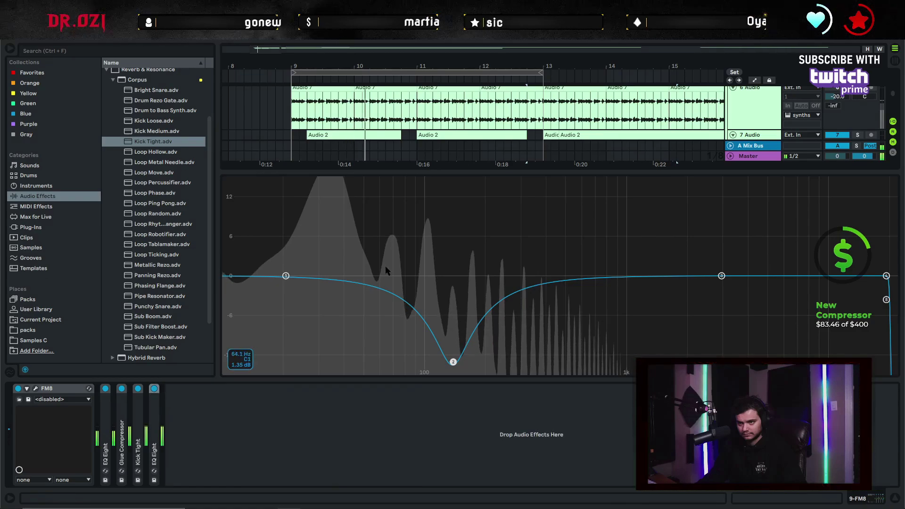
pyautogui.click(565, 410)
pyautogui.hotkey('ctrl', 'alt', 'l')
# Place another Audio 7 section on a new 9 Audio track and chop it into repeated one-beat slices with matching gaps.
pyautogui.click(553, 330)
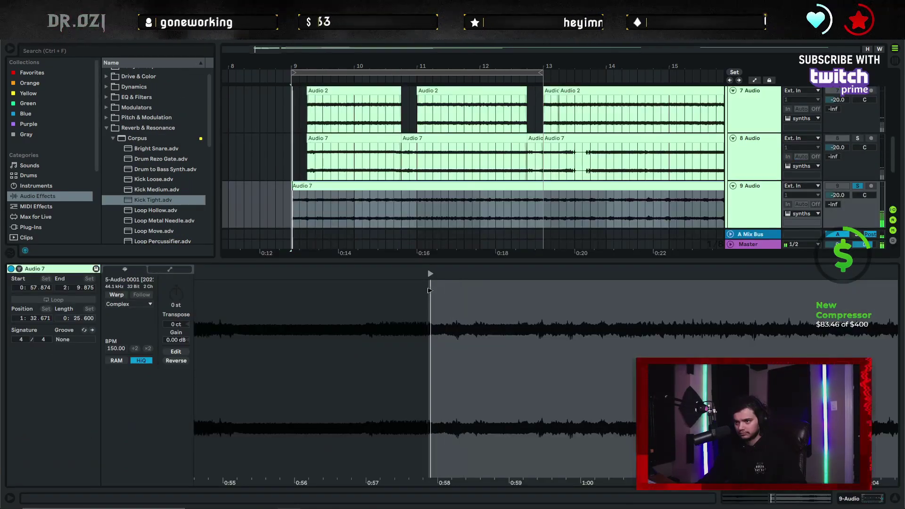
pyautogui.hotkey('ctrl', 'e')
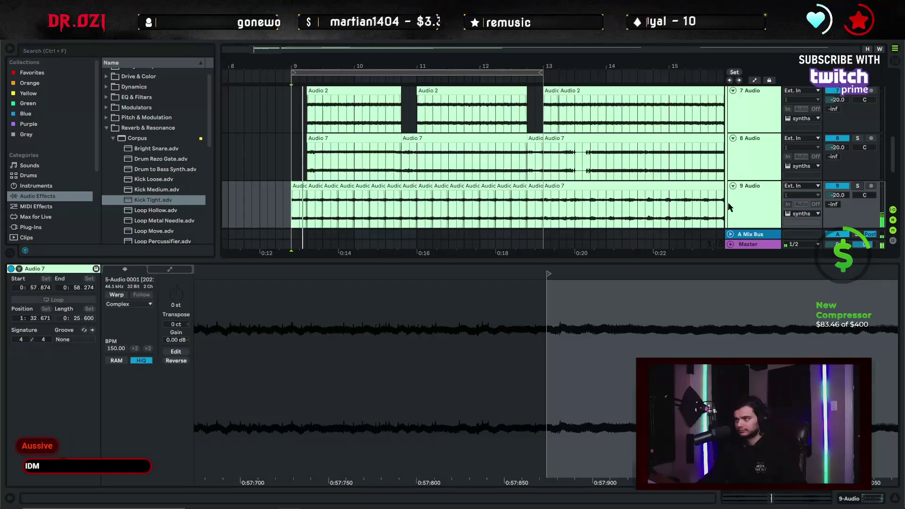
pyautogui.click(754, 194)
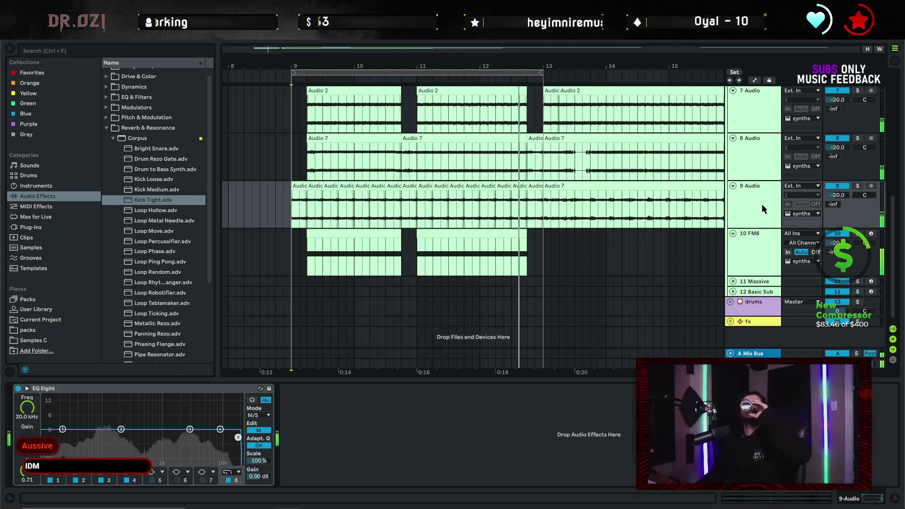
pyautogui.click(762, 204)
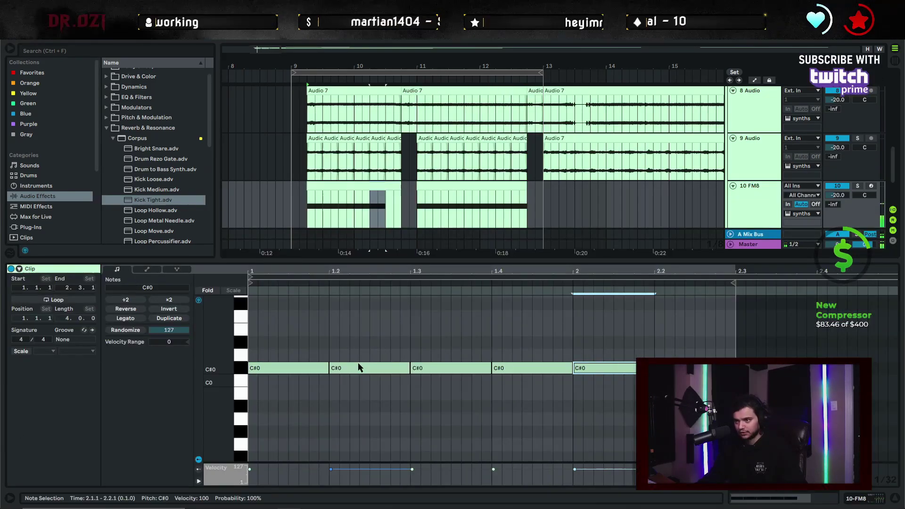
# Duplicate the one-beat C#0 note to fill the first FM8 clip, and show the track's devices.
pyautogui.hotkey('ctrl', 'd')
pyautogui.moveTo(674, 399); pyautogui.dragTo(360, 365)
pyautogui.doubleClick(761, 200)
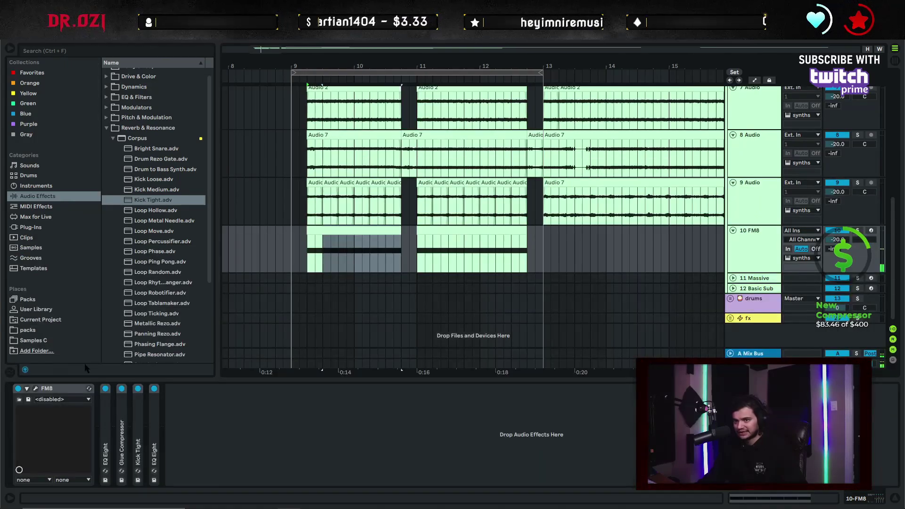
# Shorten the FM8 pitch envelope segment to a relative time of 0.191 and close the plug-in window.
pyautogui.click(35, 388)
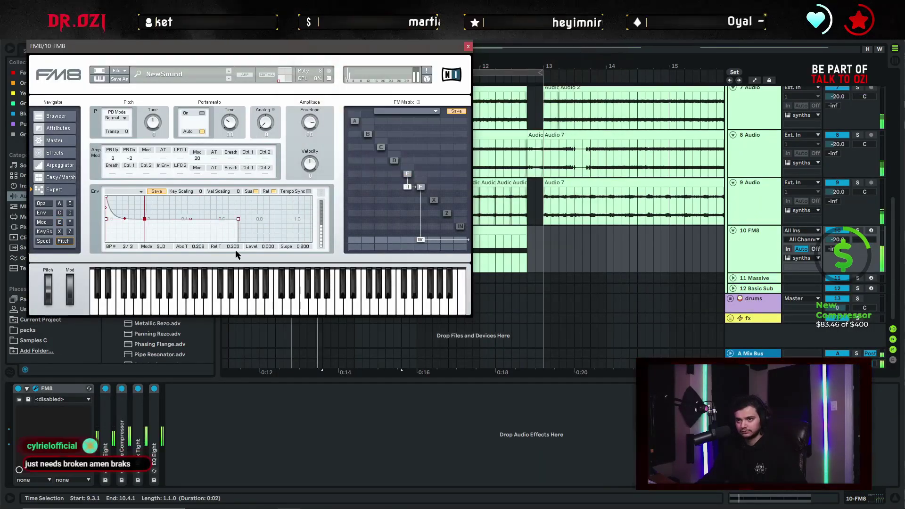
pyautogui.moveTo(234, 249); pyautogui.dragTo(235, 256)
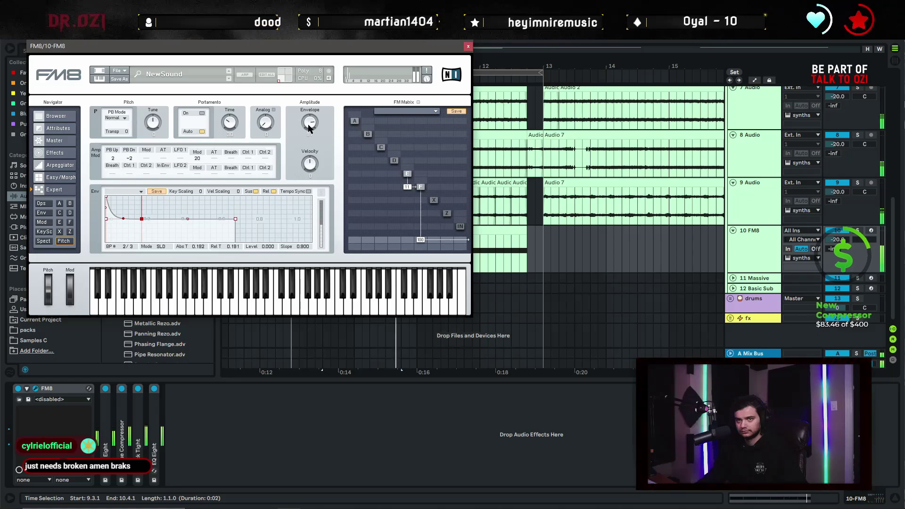
pyautogui.click(468, 46)
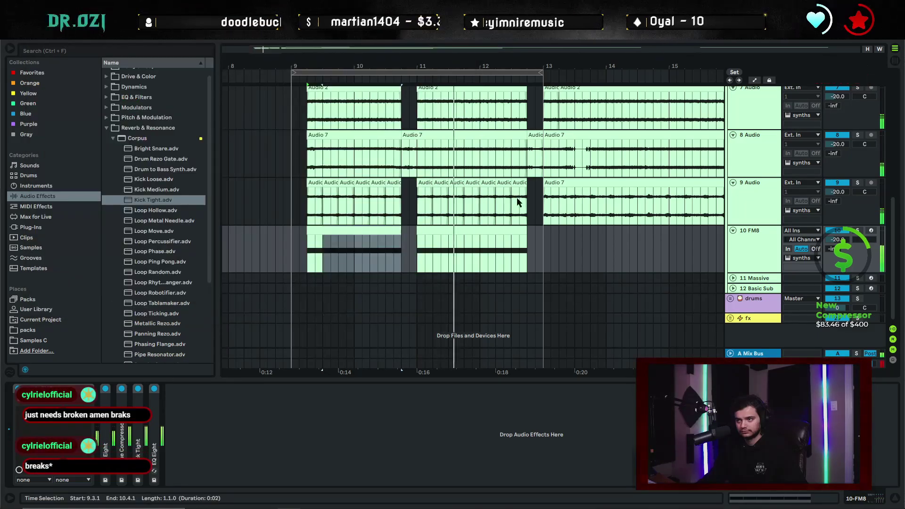
# Copy the first FM8 MIDI clip and paste it at bar 11 on the same track.
pyautogui.click(330, 229)
pyautogui.hotkey('ctrl', 'c')
pyautogui.click(432, 230)
pyautogui.hotkey('ctrl', 'v')
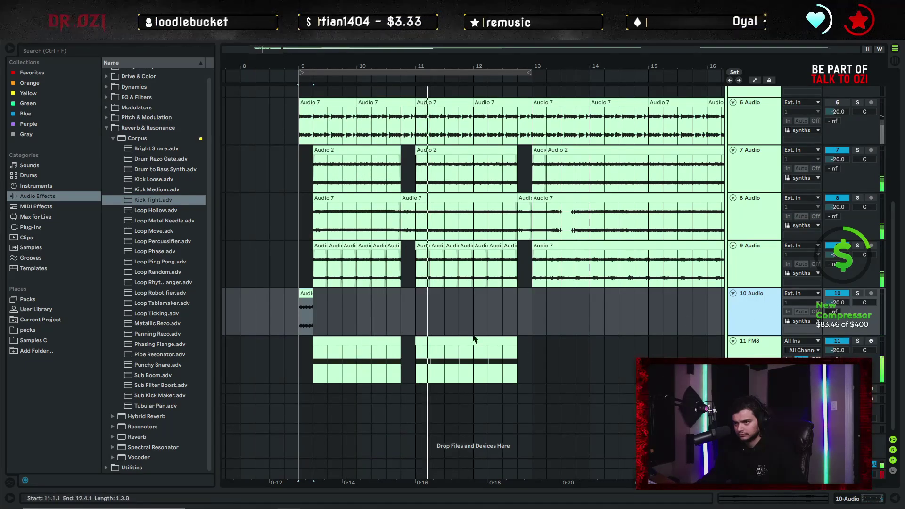
# Load the one-beat Audio 7 slice from 10 Audio into a sampler on the new 12 MIDI track and reuse the FM8 clips there.
pyautogui.press('Down')
pyautogui.scroll(-3, 457, 347)
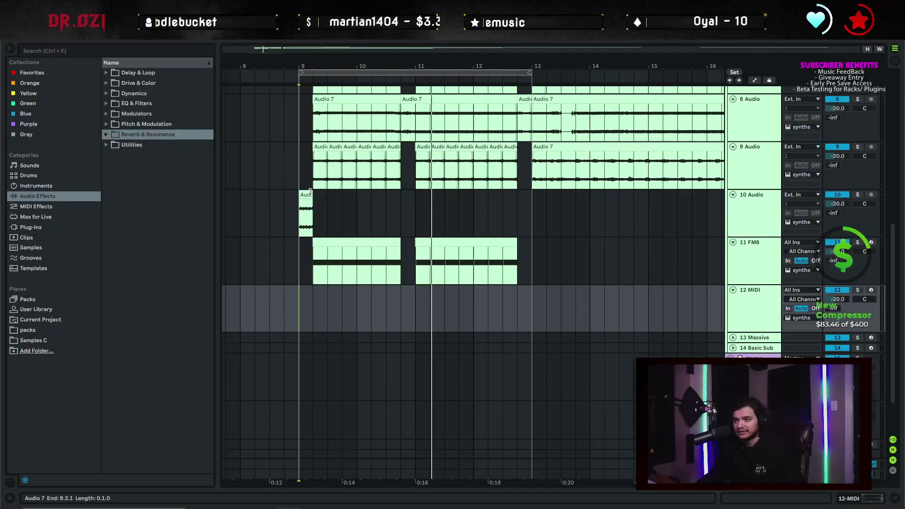
pyautogui.click(302, 195)
pyautogui.doubleClick(733, 303)
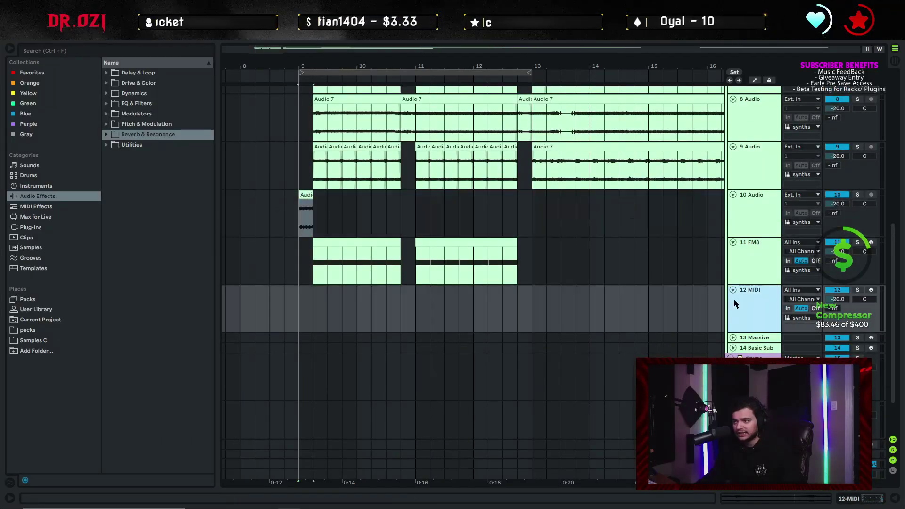
pyautogui.moveTo(306, 195); pyautogui.dragTo(42, 445)
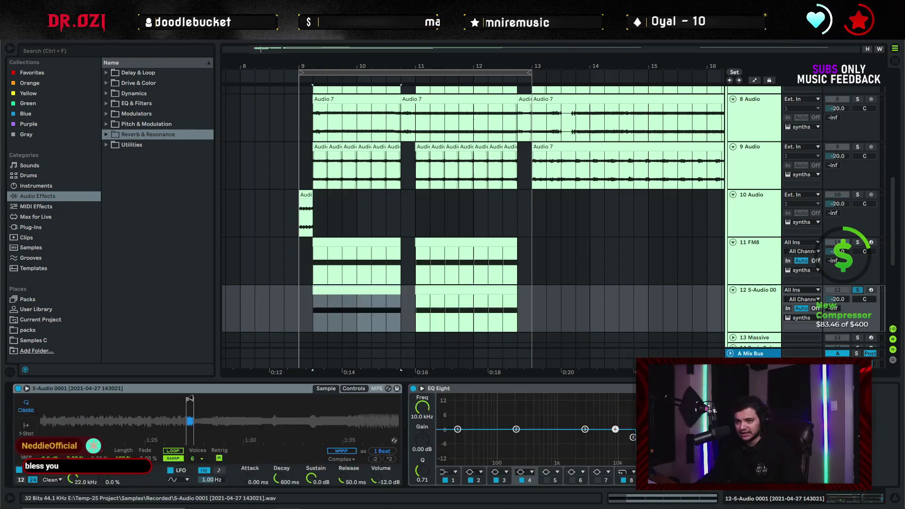
# Enable the sampler's FM oscillator, set its coarse tuning to 0.125, and add a Glue Compressor with soft clipping and 3.65 dB makeup.
pyautogui.hotkey('ctrl', 'z')
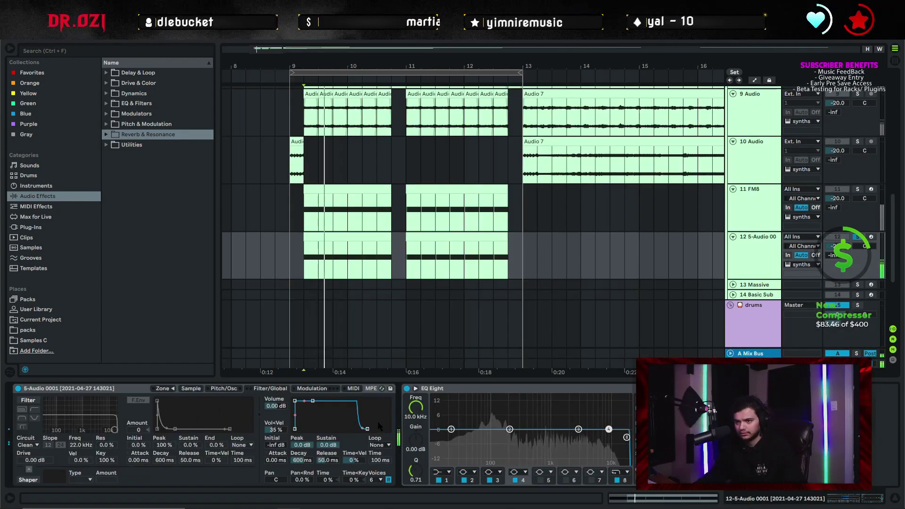
pyautogui.click(224, 388)
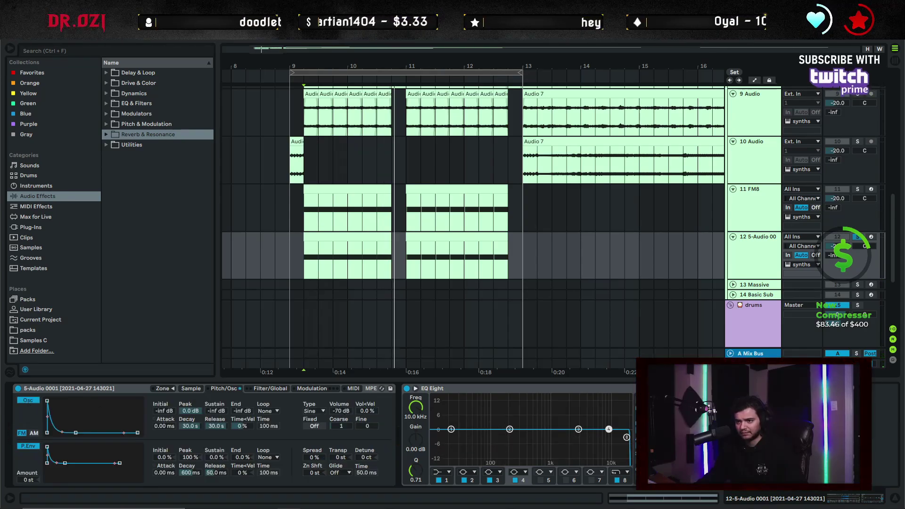
pyautogui.press('space')
pyautogui.moveTo(341, 411); pyautogui.dragTo(341, 399)
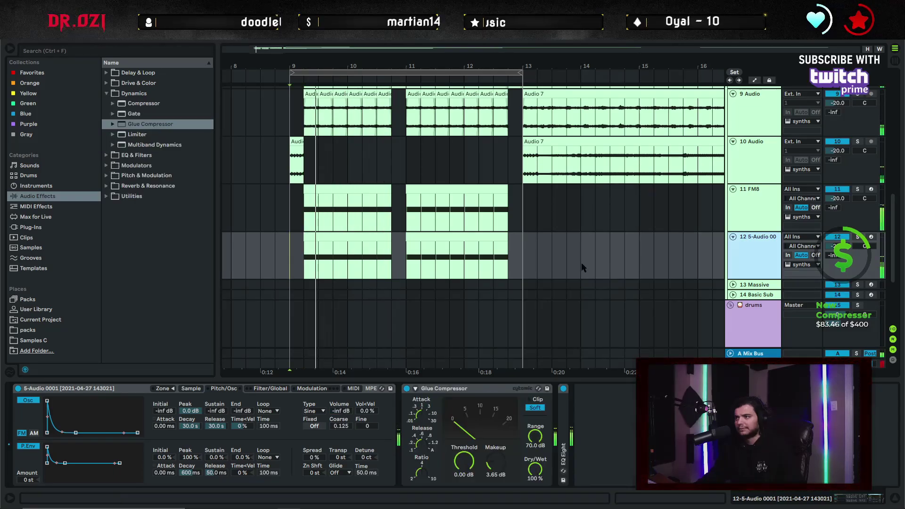
# Duplicate the sampler track, set the copy's FM oscillator to -13 dB and coarse 2, and add IL Vocodex after its Glue Compressor.
pyautogui.hotkey('ctrl', 'd')
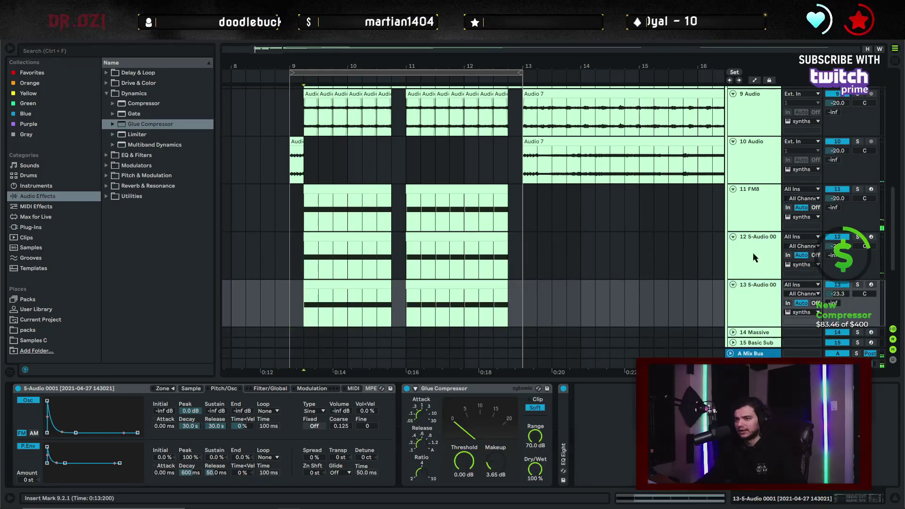
pyautogui.press('space')
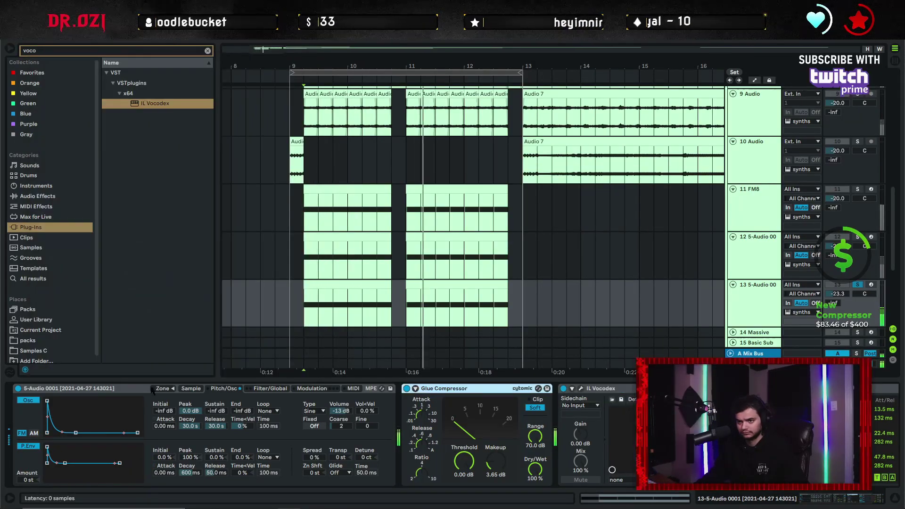
pyautogui.doubleClick(132, 388)
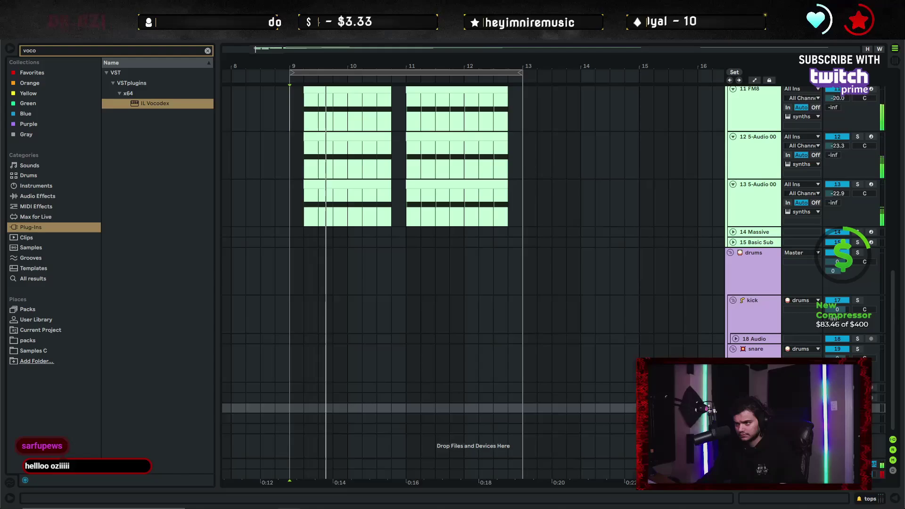
pyautogui.scroll(-3, 471, 236)
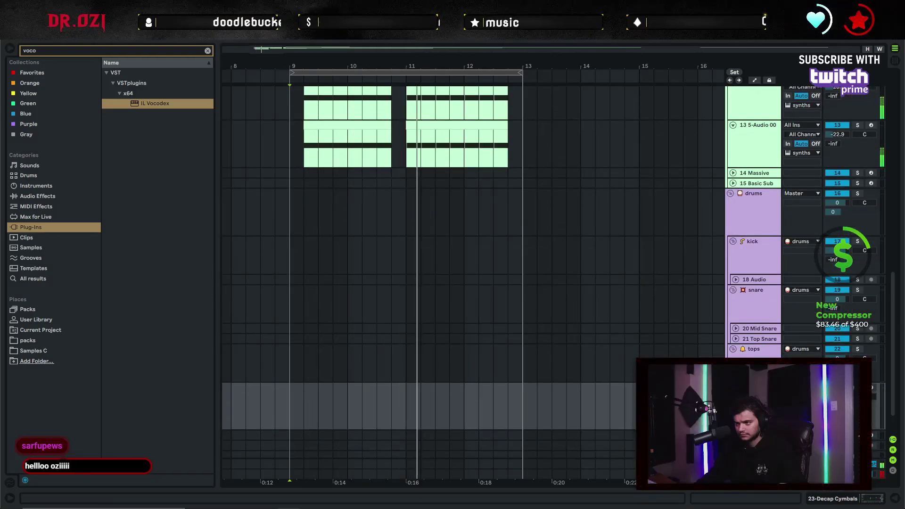
# Build a four-bar hi-hat pattern from bar 9 to 13 on the 24 Dubstep track using the 039 and 002 hi-hat samples.
pyautogui.scroll(-2, 471, 236)
pyautogui.scroll(-2, 298, 373)
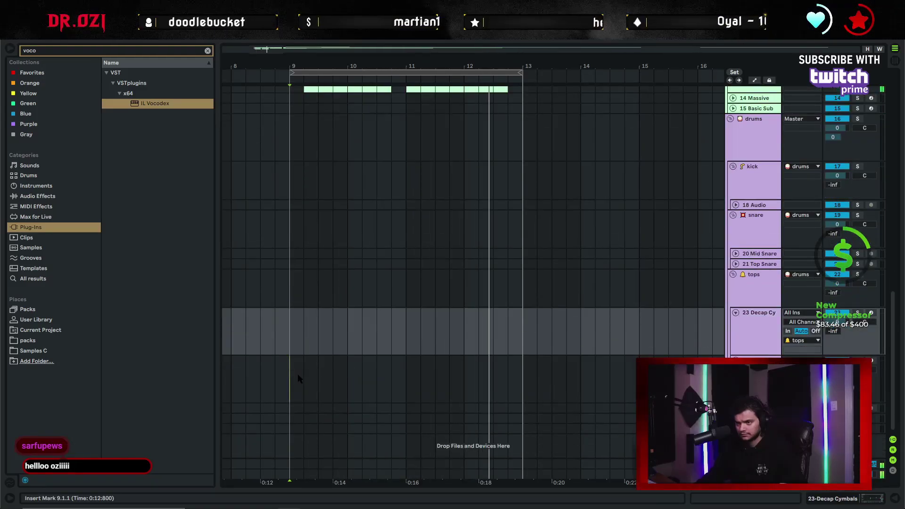
pyautogui.moveTo(298, 373); pyautogui.dragTo(521, 373)
pyautogui.hotkey('ctrl', 'v')
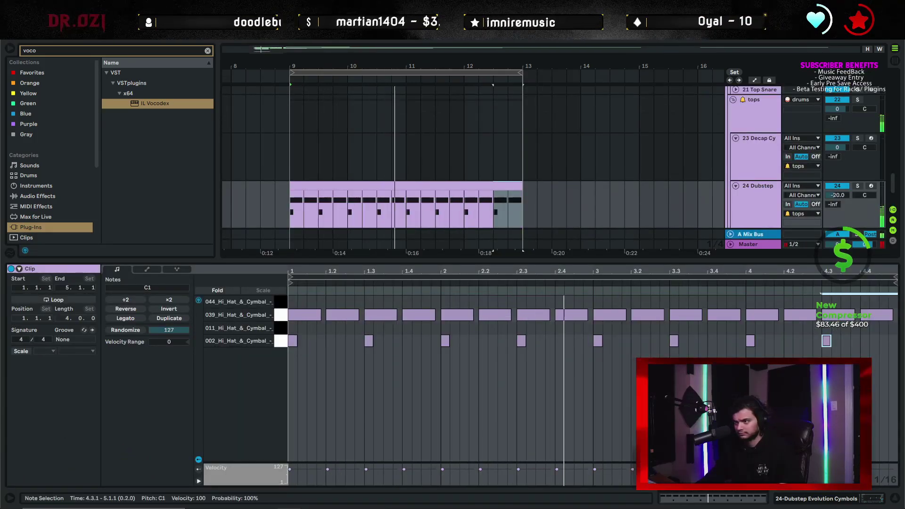
pyautogui.click(875, 500)
pyautogui.scroll(2, 395, 346)
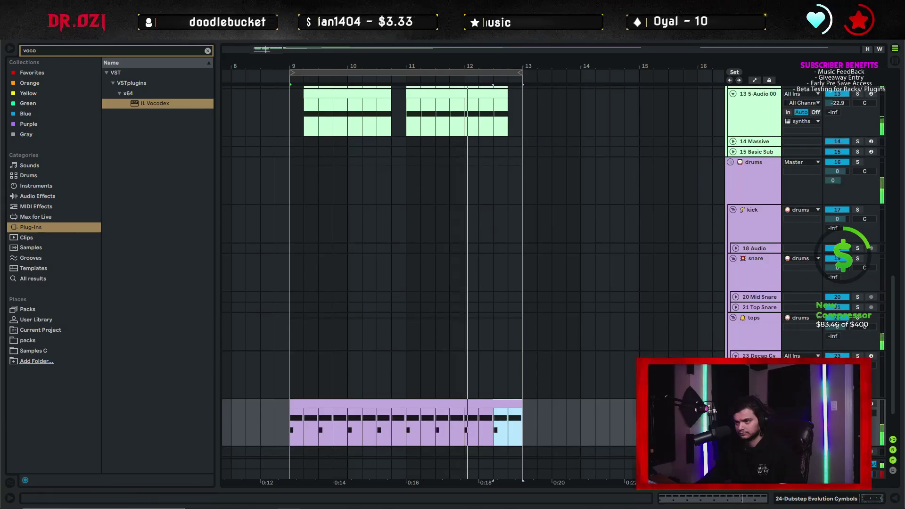
pyautogui.click(736, 404)
# Clear the clips between 9.2.4 and 13.1.1 on the tracks from 9 Audio down to the 13 S-Audio sampler.
pyautogui.scroll(6, 380, 320)
pyautogui.scroll(3, 318, 226)
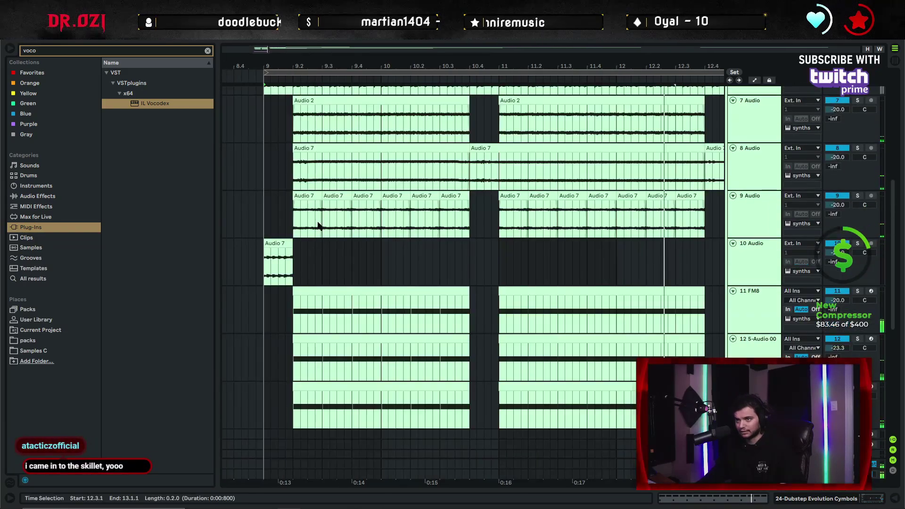
pyautogui.moveTo(318, 226); pyautogui.dragTo(721, 417)
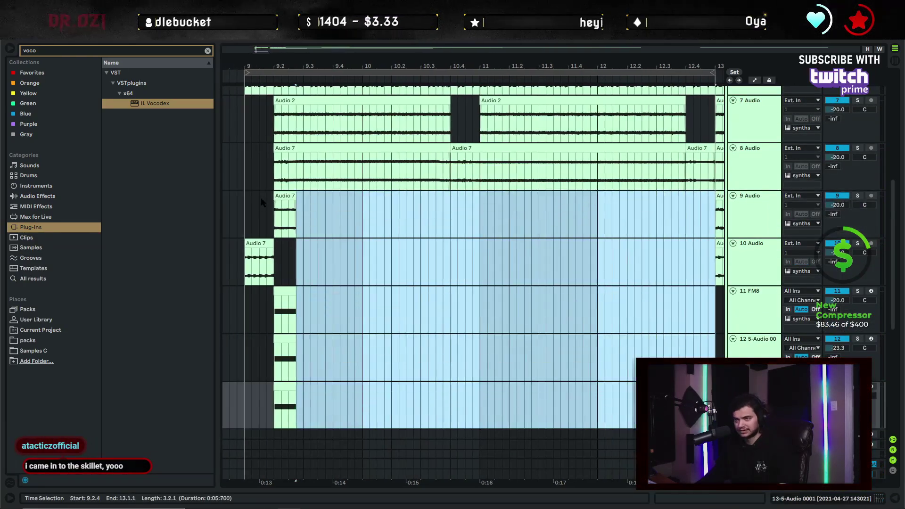
# Duplicate the 9.2.1–9.3.1 section seven times across tracks 9 to 13, and remove the copies from 10.4 onward.
pyautogui.moveTo(303, 217); pyautogui.dragTo(271, 419)
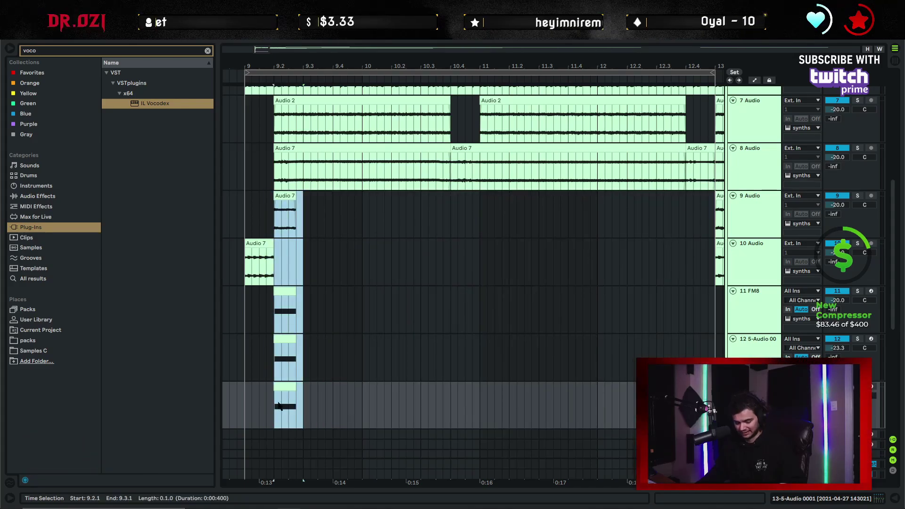
pyautogui.hotkey('ctrl', 'd')
pyautogui.hotkey('ctrl', 'd')
pyautogui.hotkey('ctrl', 'd')
pyautogui.hotkey('ctrl', 'd')
pyautogui.hotkey('ctrl', 'd')
pyautogui.hotkey('ctrl', 'd')
pyautogui.hotkey('ctrl', 'd')
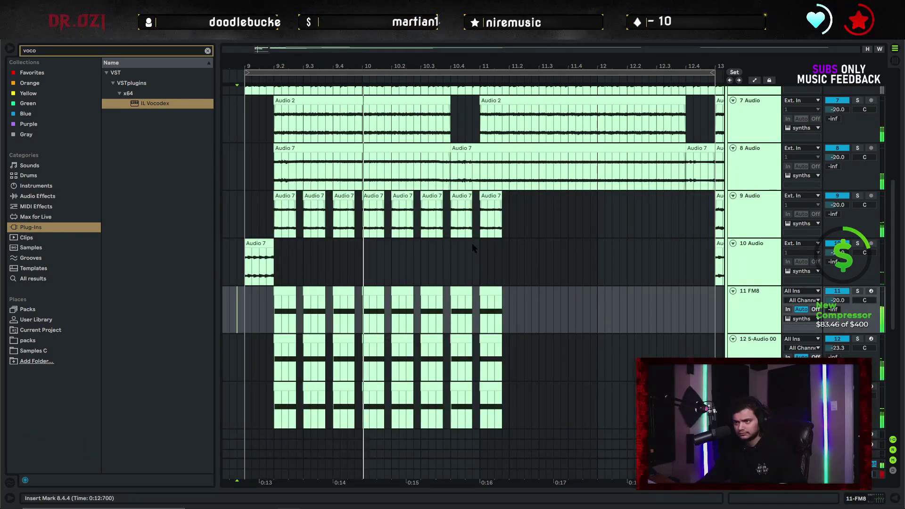
pyautogui.moveTo(450, 218); pyautogui.dragTo(502, 414)
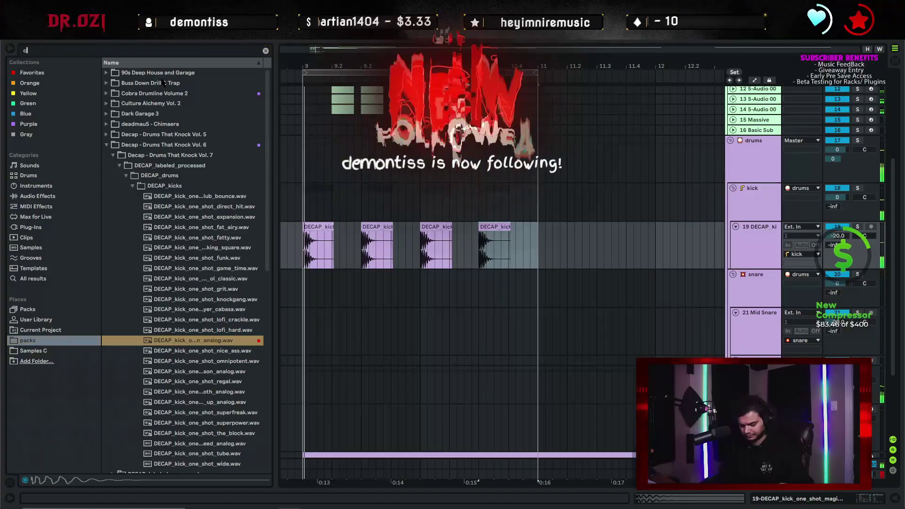
# Place DECAP snare one-shots on the 21 Mid Snare track around 9.3 and 10.3, and search the packs for a clap.
pyautogui.click(183, 165)
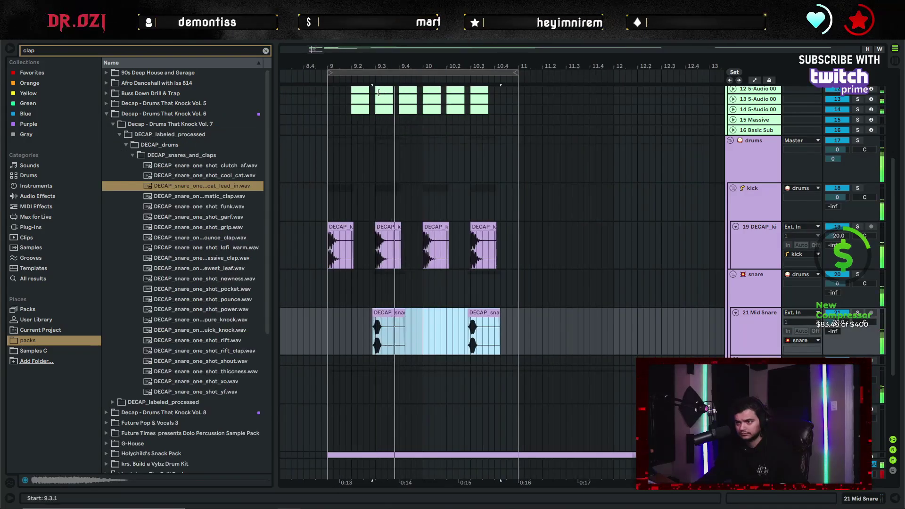
pyautogui.click(328, 328)
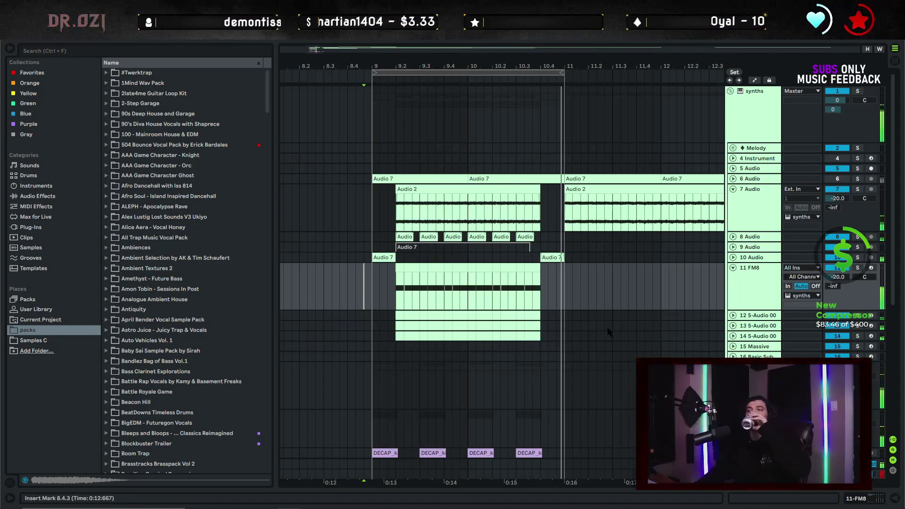
# Unfold the 11 FM8 track and the 12, 13 and 14 S-Audio sampler tracks in the arrangement.
pyautogui.click(739, 316)
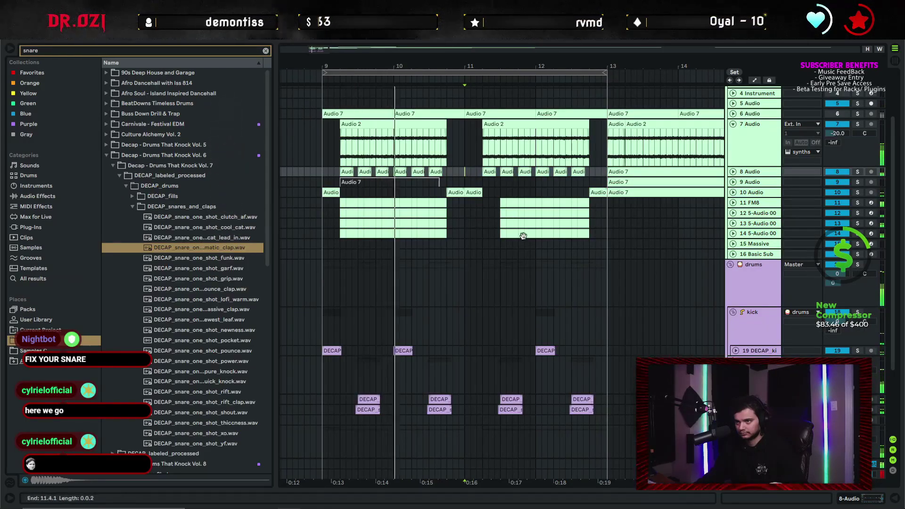
pyautogui.click(733, 202)
pyautogui.click(733, 251)
pyautogui.click(733, 298)
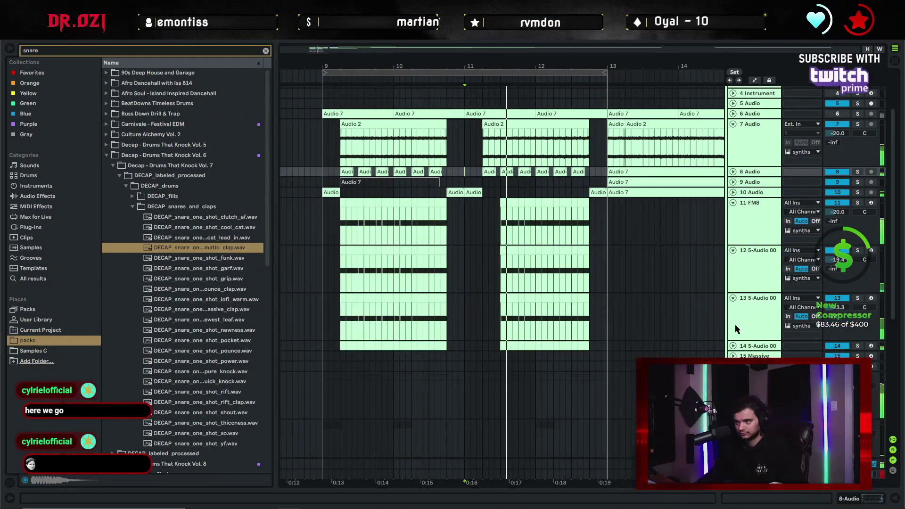
pyautogui.click(733, 346)
pyautogui.click(341, 275)
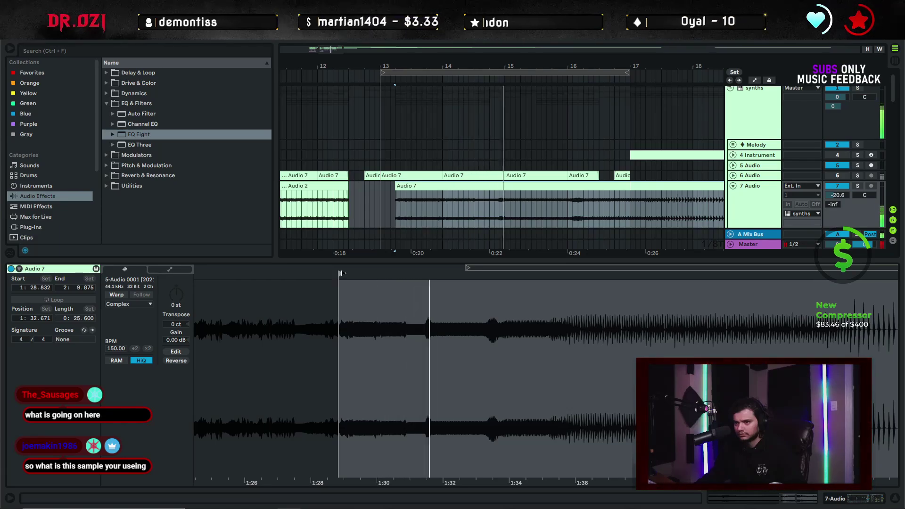
# Play back the section from just before bar 13 to check the Audio 7 bass on the 7 Audio track.
pyautogui.click(375, 202)
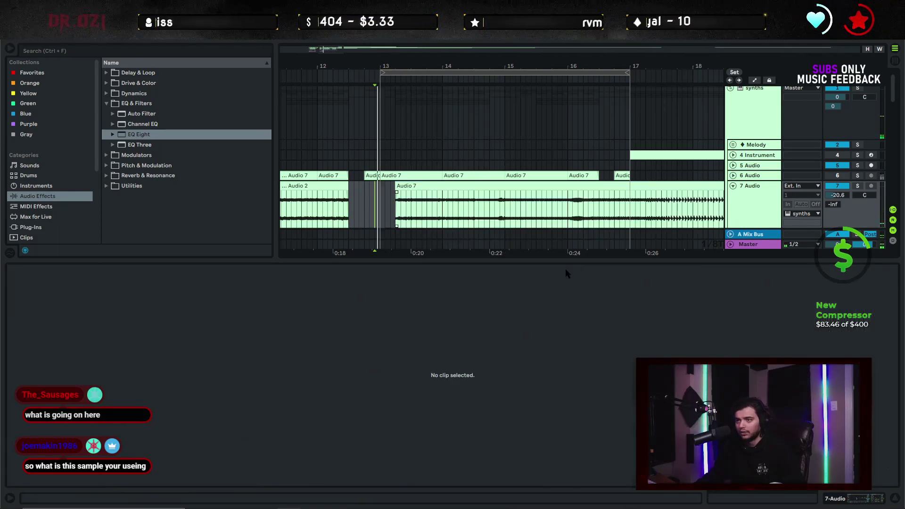
pyautogui.click(893, 499)
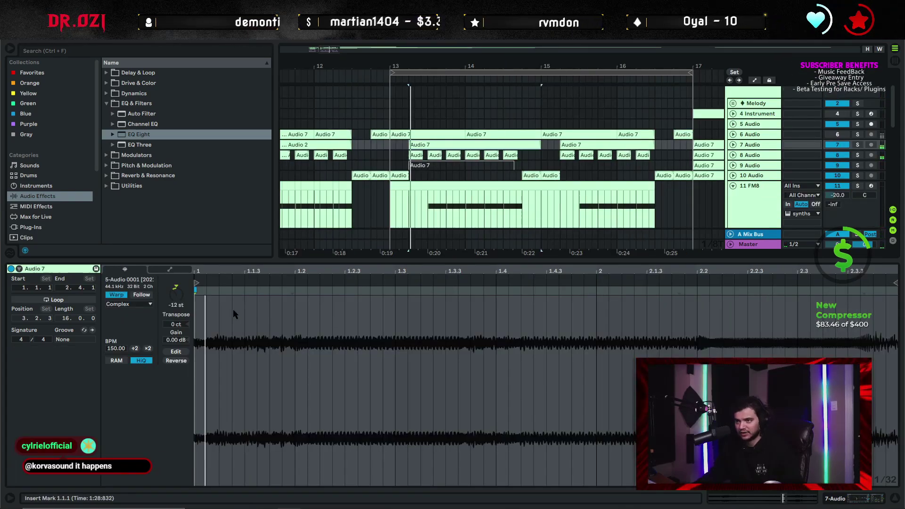
pyautogui.press('space')
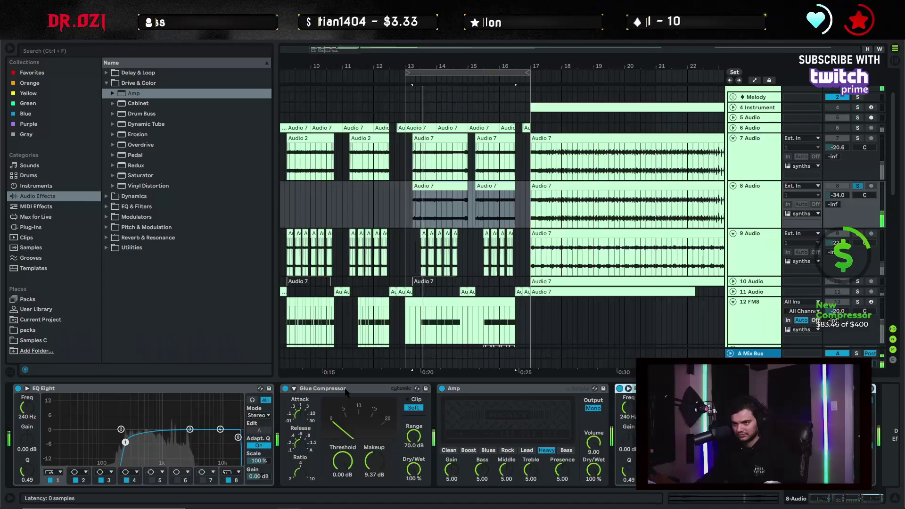
# Collapse the Glue Compressor and EQ Eight devices in the 8 Audio track's effect chain.
pyautogui.doubleClick(327, 390)
pyautogui.doubleClick(228, 388)
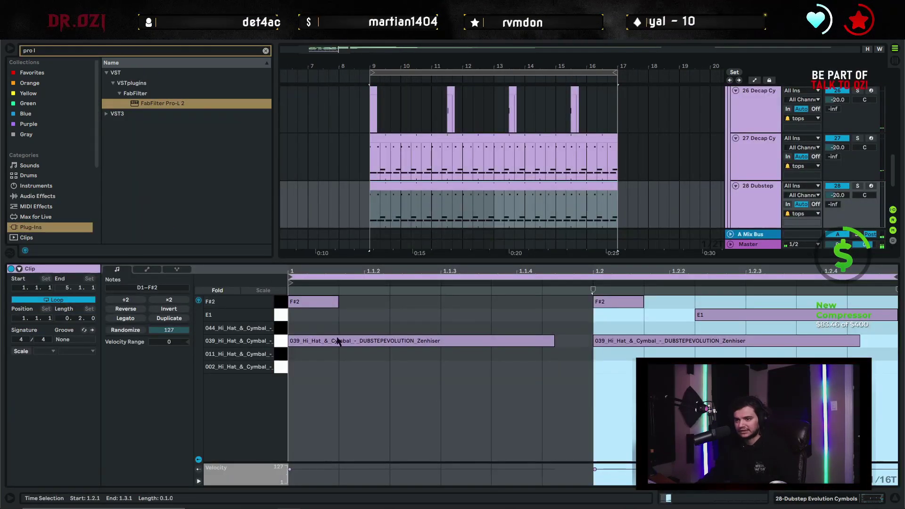
# In the 28 Dubstep clip, delete the F#2 and E1 notes and leave a single hit on the 002 hi-hat row.
pyautogui.moveTo(325, 317); pyautogui.dragTo(735, 301)
pyautogui.press('Delete')
pyautogui.moveTo(396, 341); pyautogui.dragTo(390, 376)
pyautogui.moveTo(611, 346); pyautogui.dragTo(618, 371)
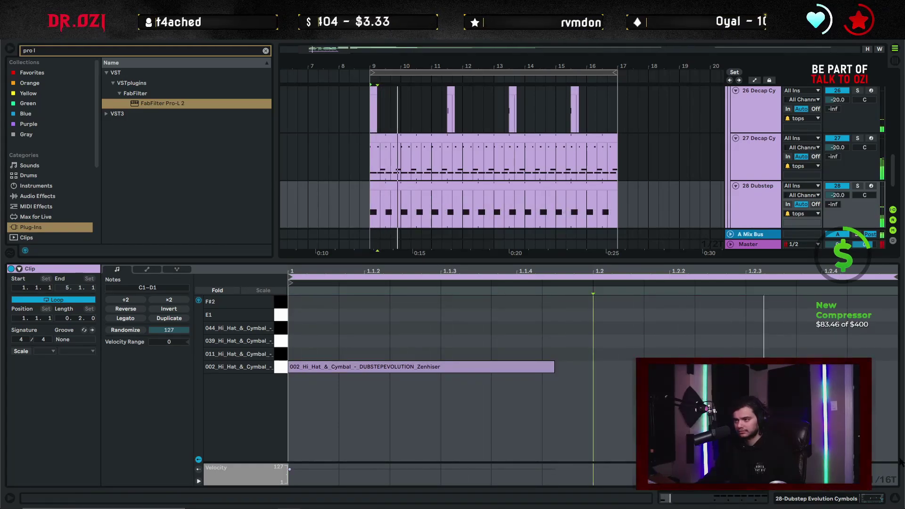
pyautogui.click(895, 498)
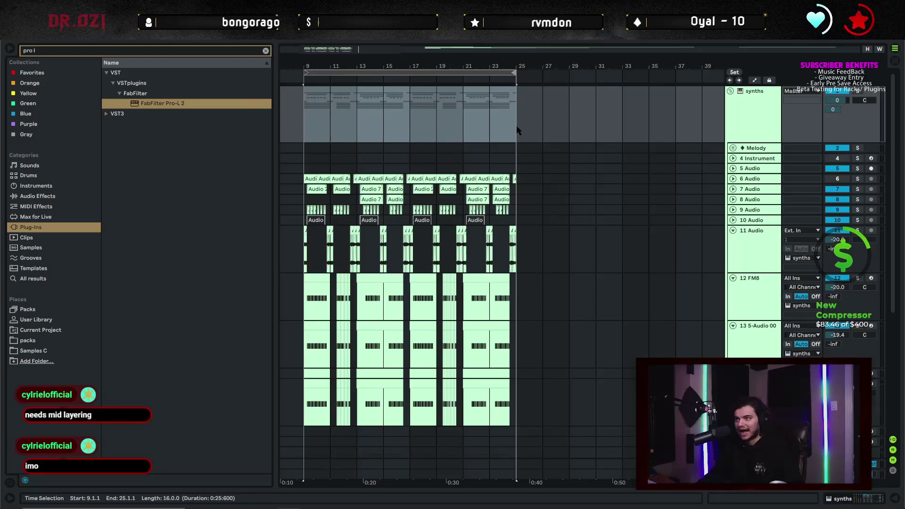
# Add the SO_DR_82_vocal_verse_selecta sample to audio track 18 from bar 16 and cut it into short vocal chops.
pyautogui.click(492, 131)
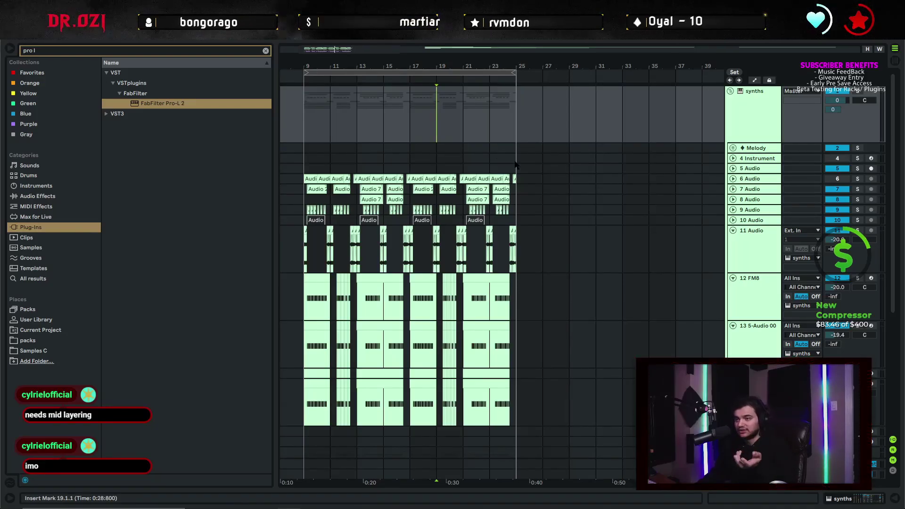
pyautogui.scroll(-5, 502, 259)
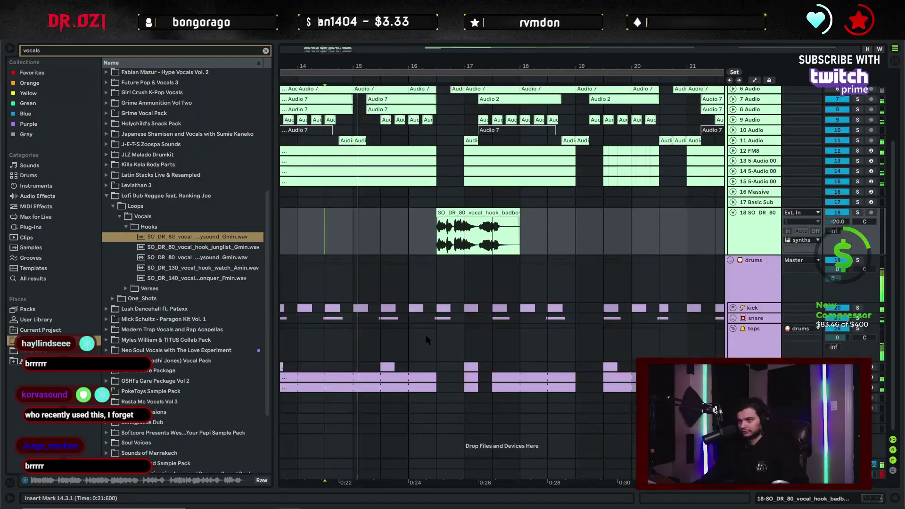
pyautogui.scroll(3, 426, 335)
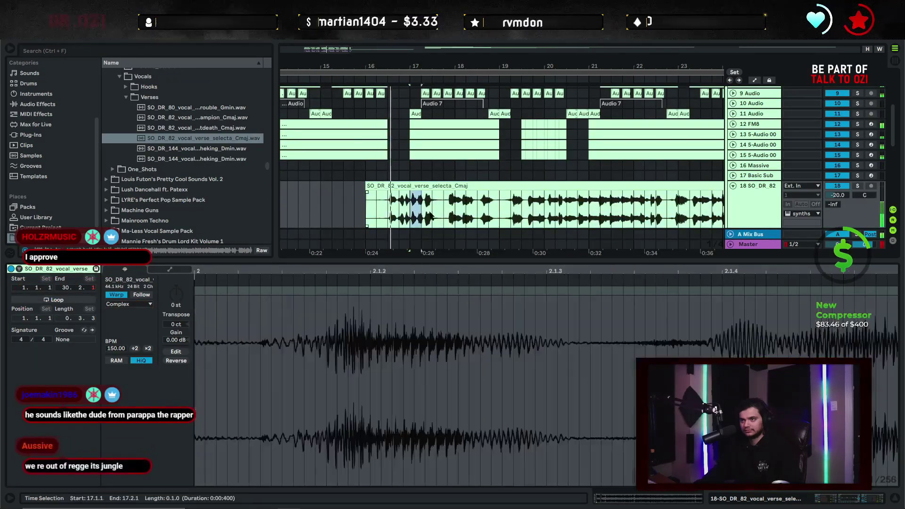
pyautogui.click(460, 205)
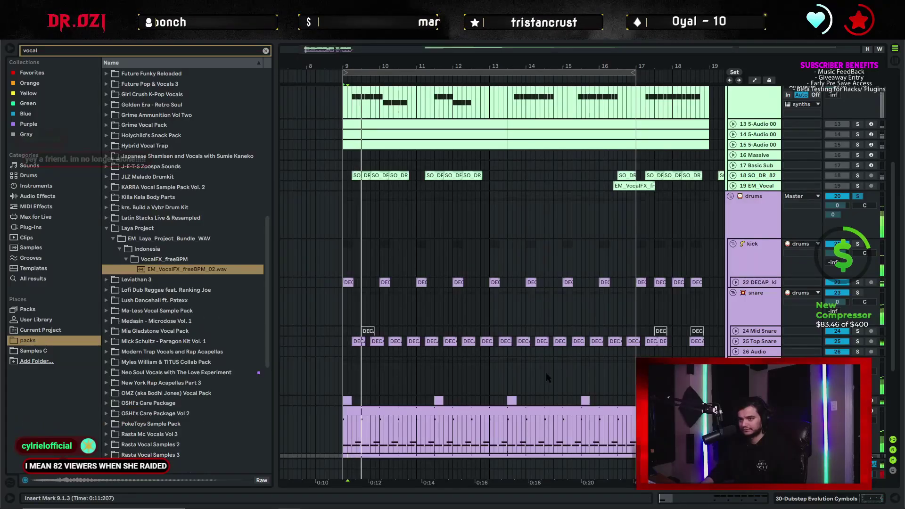
pyautogui.scroll(-3, 509, 381)
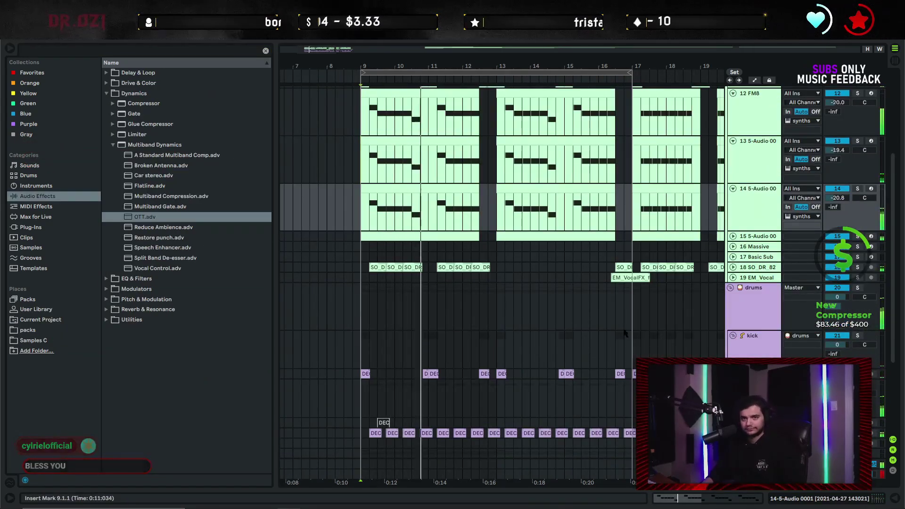
pyautogui.scroll(6, 546, 323)
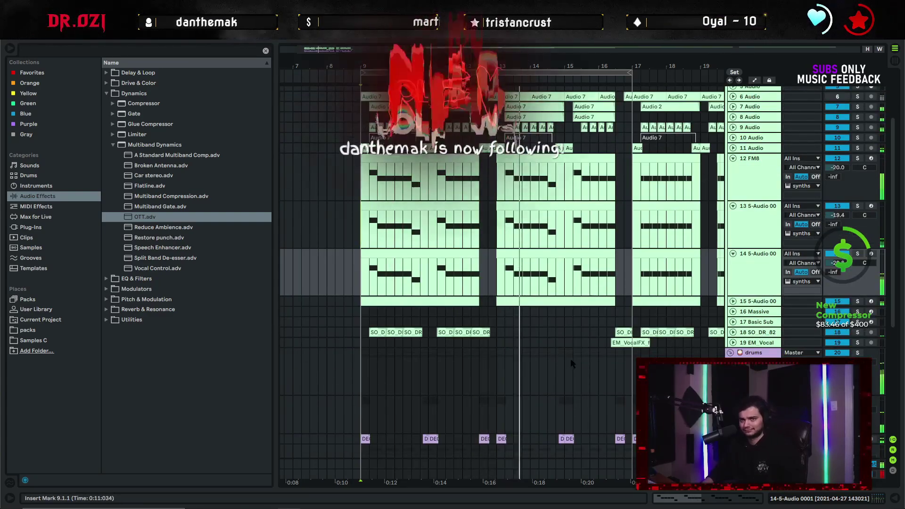
pyautogui.click(763, 232)
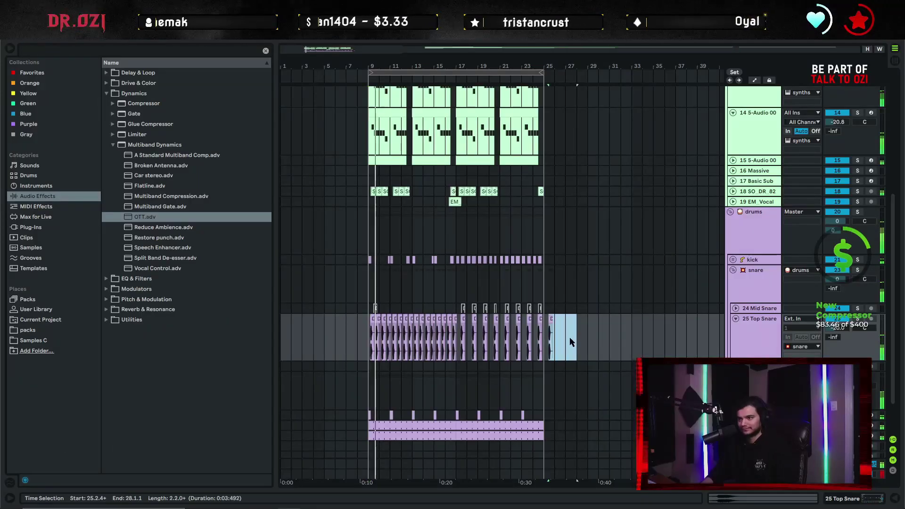
# Select bar 17 to the end of the last snare clip on the 25 Top Snare track and loop bars 17 to 25.
pyautogui.moveTo(388, 63); pyautogui.dragTo(388, 89)
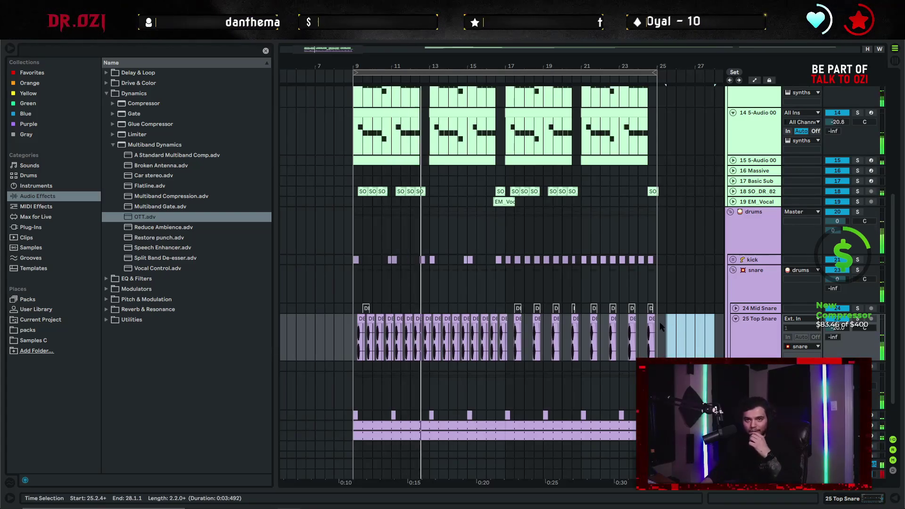
pyautogui.scroll(-2, 451, 359)
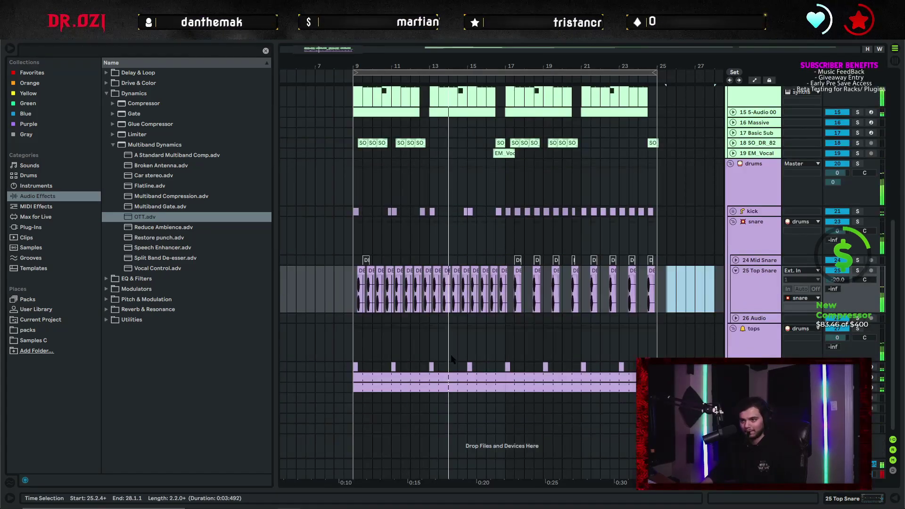
pyautogui.moveTo(432, 63); pyautogui.dragTo(432, 89)
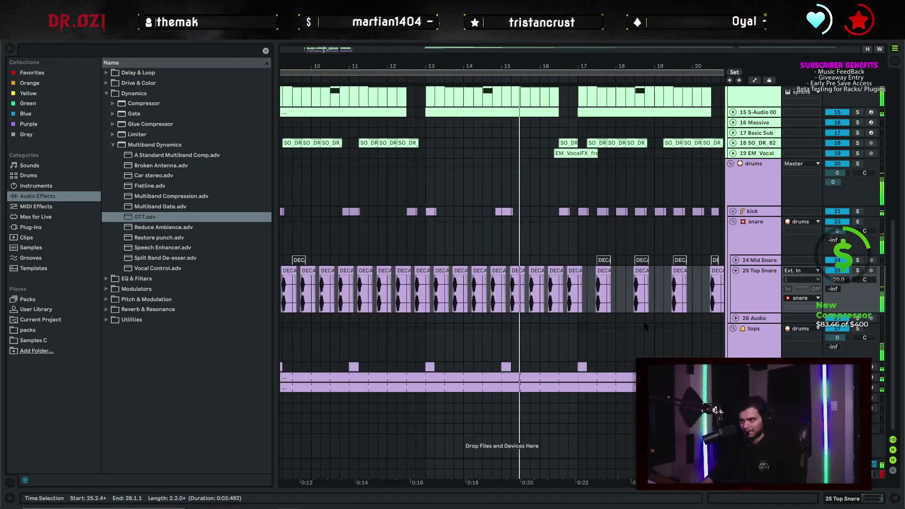
pyautogui.hscroll(4, 645, 326)
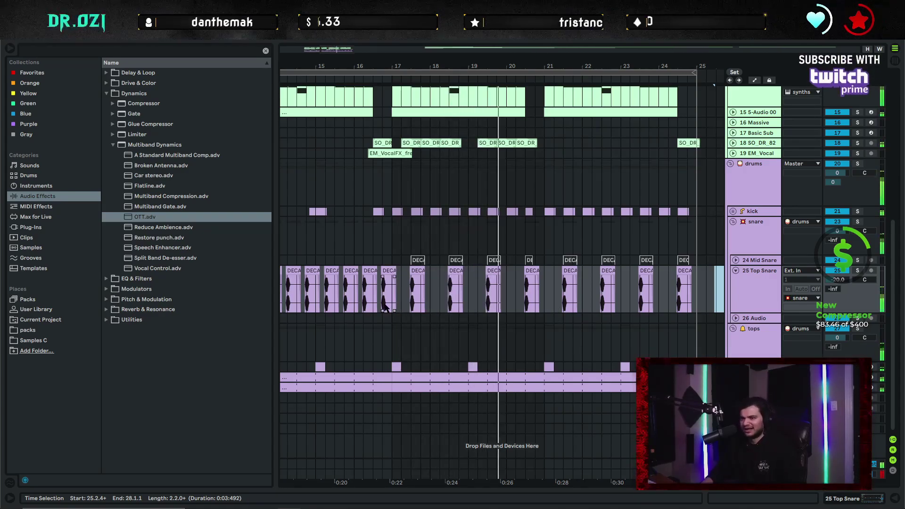
pyautogui.moveTo(390, 302); pyautogui.dragTo(672, 311)
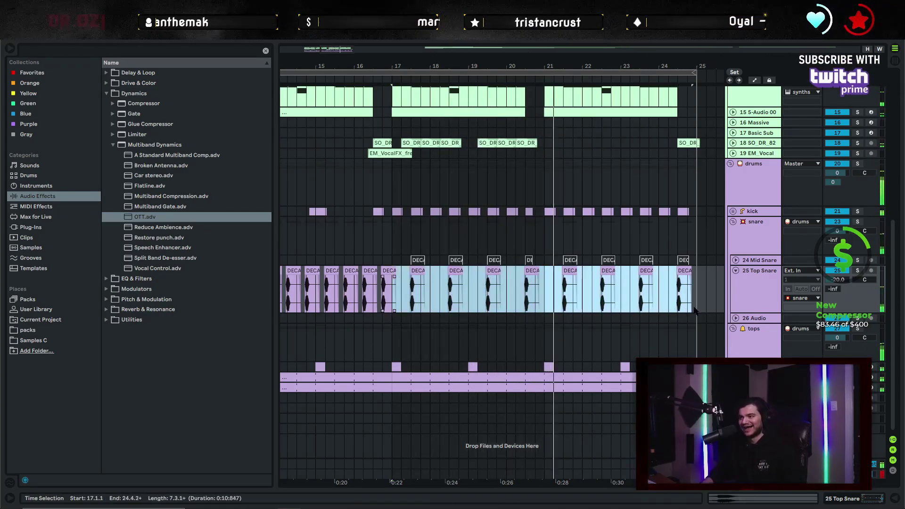
pyautogui.hotkey('ctrl', 'l')
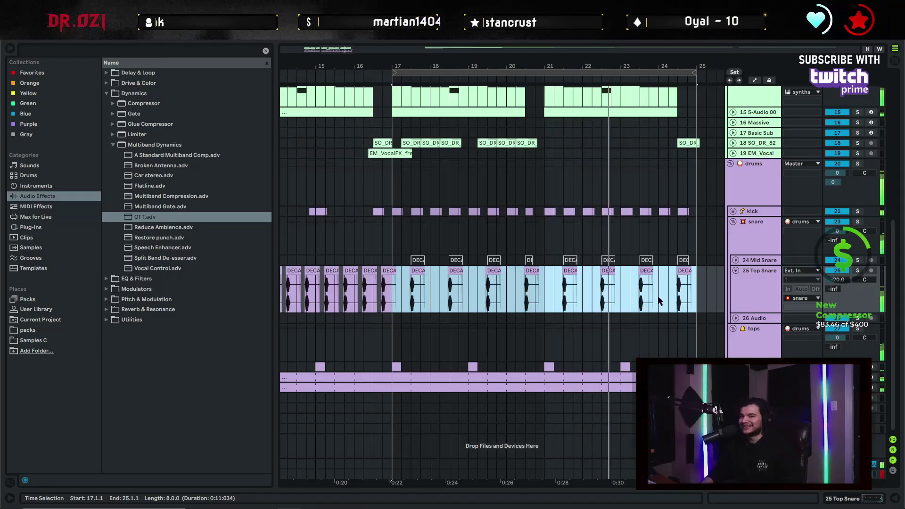
# Unfold the 29 Decap and 30 Dubstep cymbal tracks and open the MIDI clip on 30 Dubstep.
pyautogui.click(735, 377)
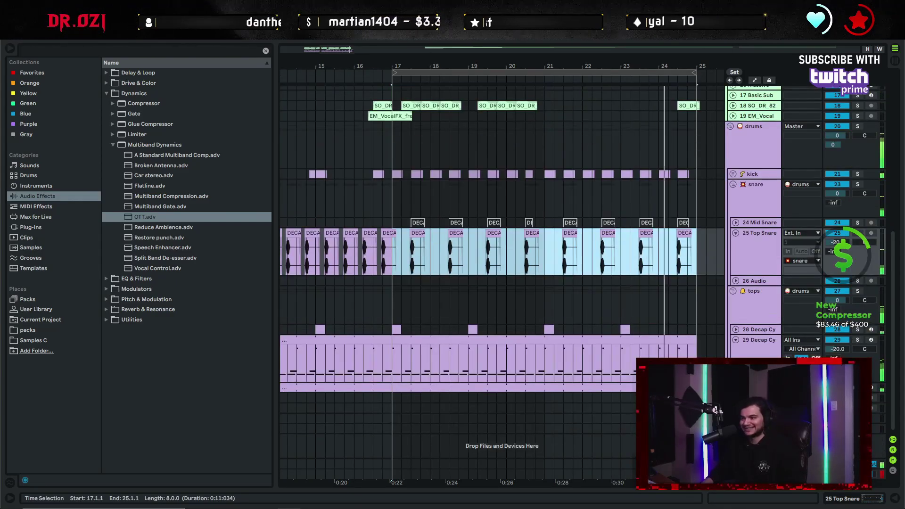
pyautogui.click(736, 388)
pyautogui.click(488, 349)
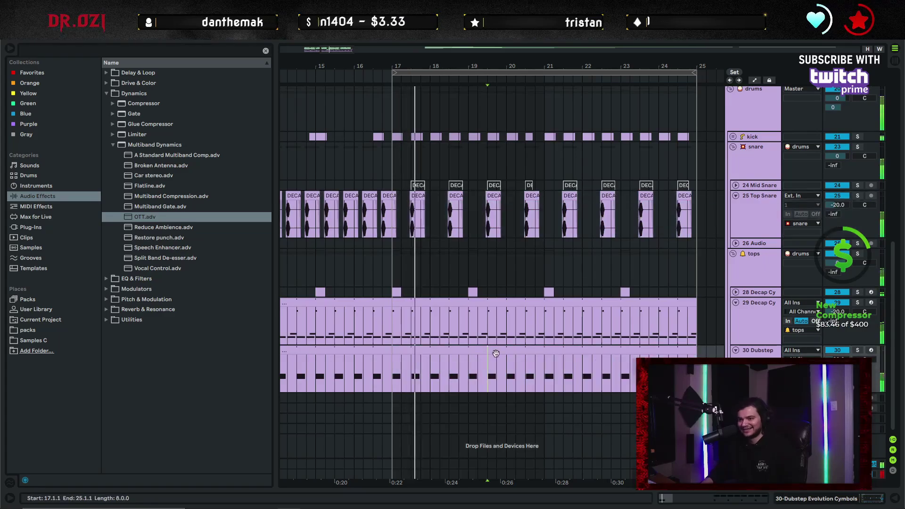
pyautogui.doubleClick(520, 351)
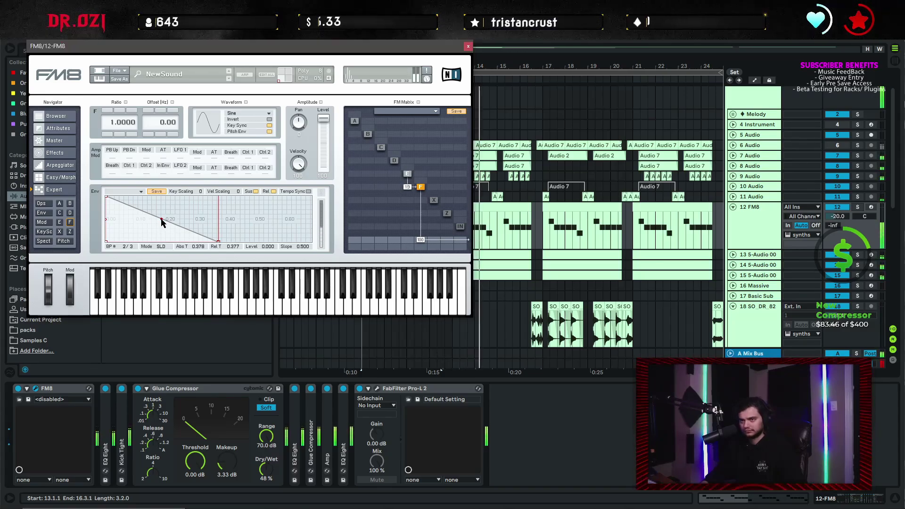
# Bend the decay of operator F's envelope outward to a slope of 0.410 and close the FM8 window.
pyautogui.moveTo(162, 222); pyautogui.dragTo(162, 220)
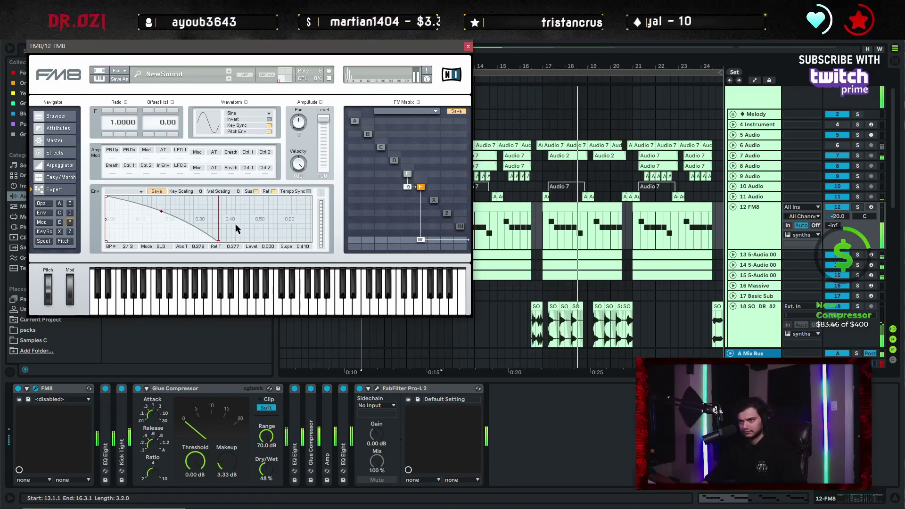
pyautogui.click(468, 46)
pyautogui.scroll(-2, 653, 282)
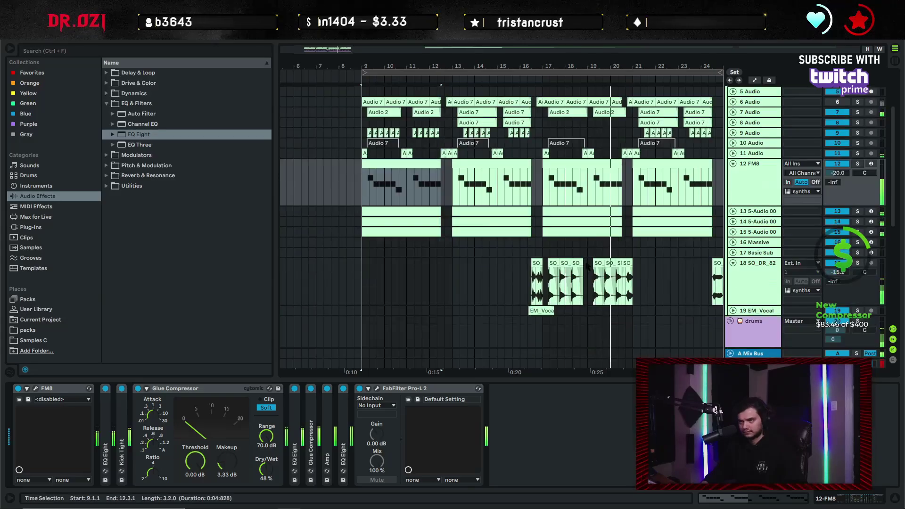
pyautogui.moveTo(653, 283); pyautogui.dragTo(546, 277)
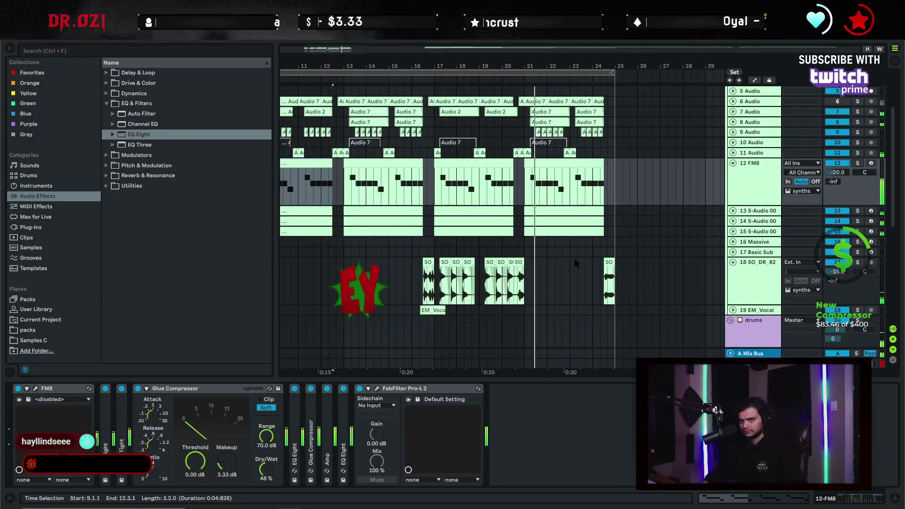
# Fold the 12 FM8 track in the arrangement.
pyautogui.keyDown('alt'); pyautogui.click(732, 163); pyautogui.keyUp('alt')
pyautogui.scroll(-4, 457, 243)
pyautogui.scroll(5, 465, 279)
pyautogui.moveTo(465, 279); pyautogui.dragTo(513, 243)
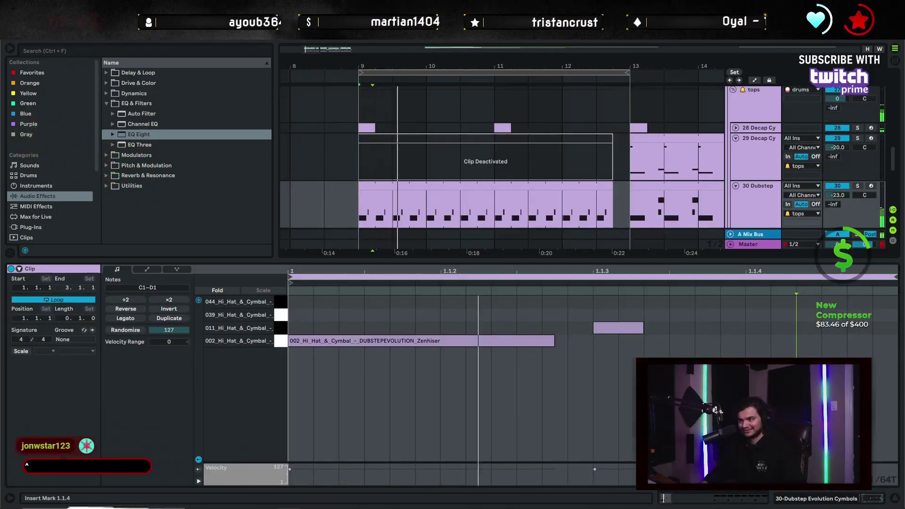
# Hide the note editor of the 30 Dubstep clip and place the insert marker at bar 13.
pyautogui.hotkey('ctrl', 'alt', 'l')
pyautogui.scroll(3, 502, 282)
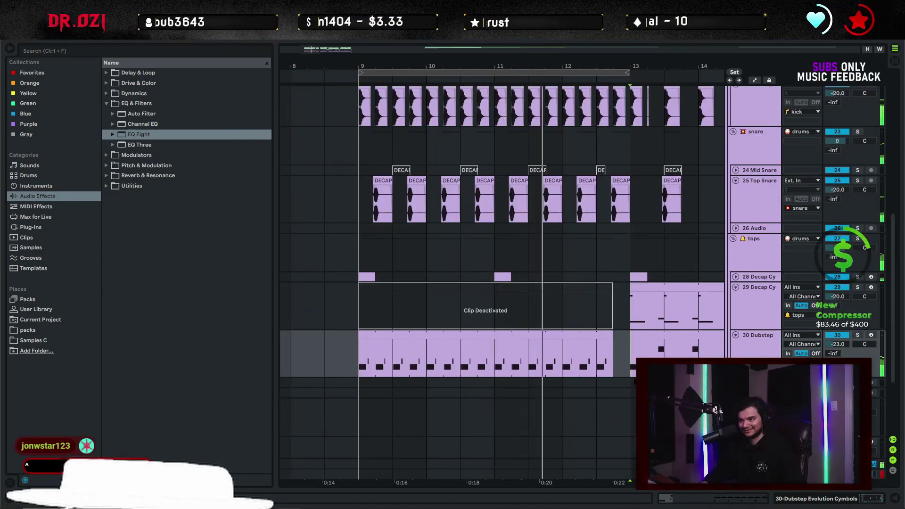
pyautogui.click(629, 396)
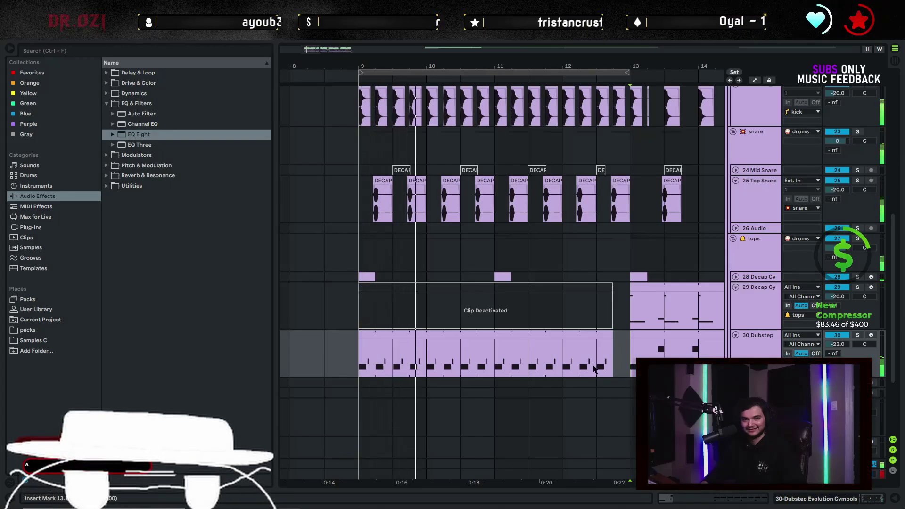
# Extend the arrangement loop over the drum section so it covers bars 9 to 17.
pyautogui.moveTo(467, 68); pyautogui.dragTo(403, 41)
pyautogui.scroll(2, 488, 333)
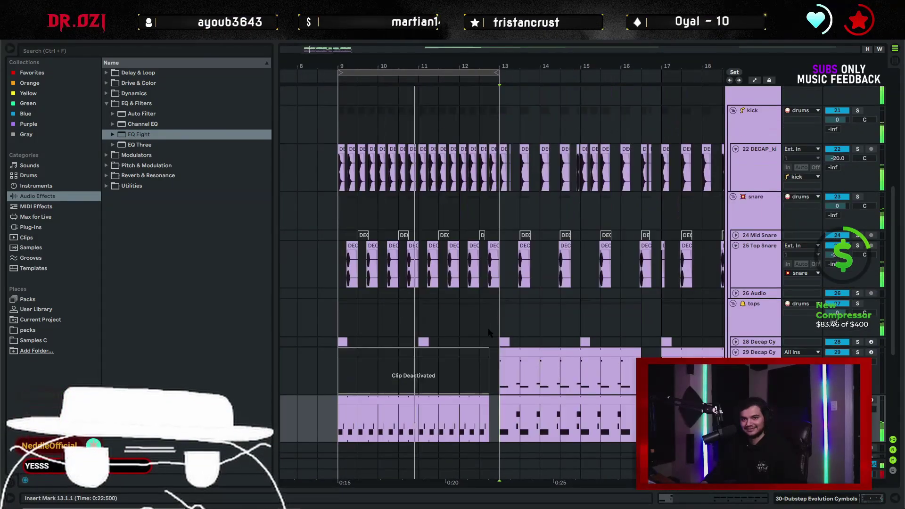
pyautogui.scroll(2, 517, 267)
pyautogui.scroll(-5, 513, 302)
pyautogui.scroll(5, 512, 332)
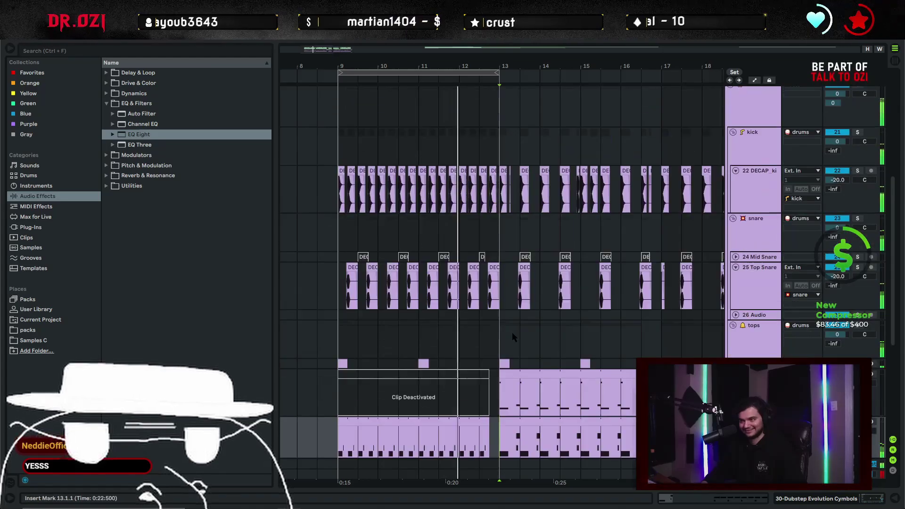
pyautogui.scroll(-1, 512, 332)
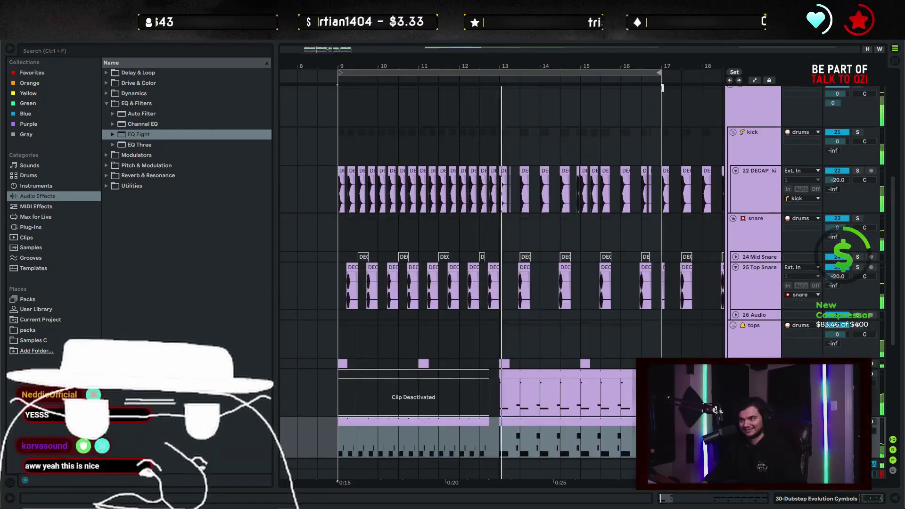